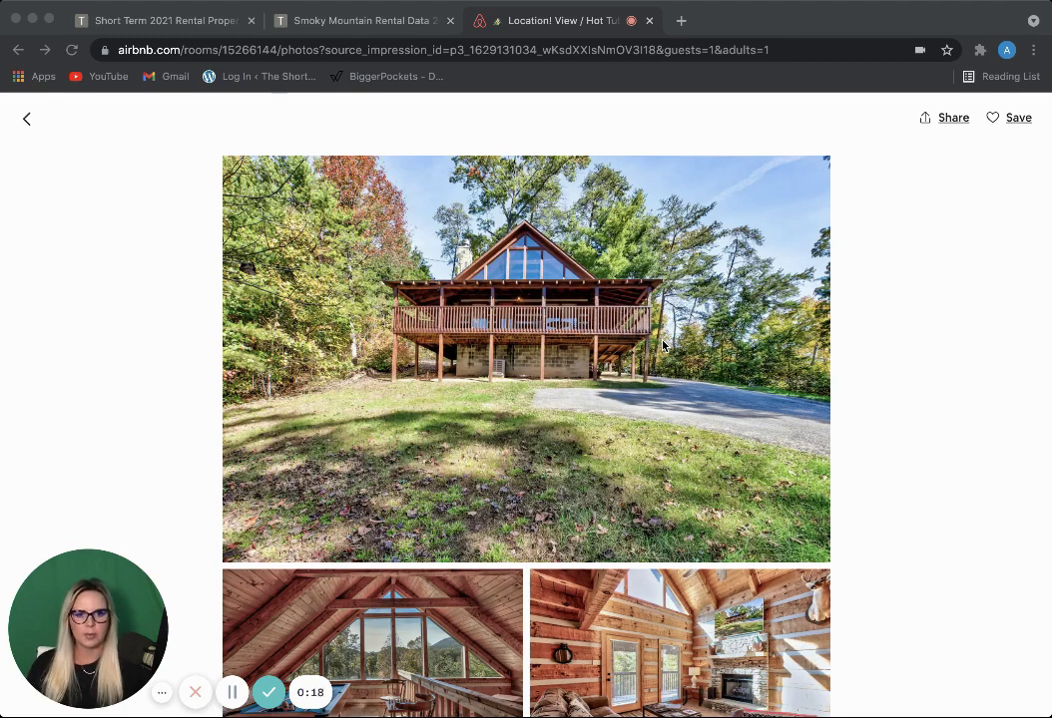
- Scroll through the cabin's Airbnb photos, past the covered porch and stone-fireplace living room
{"action": "scroll", "coordinate": [663, 344], "scroll_direction": "down", "scroll_amount": 3}
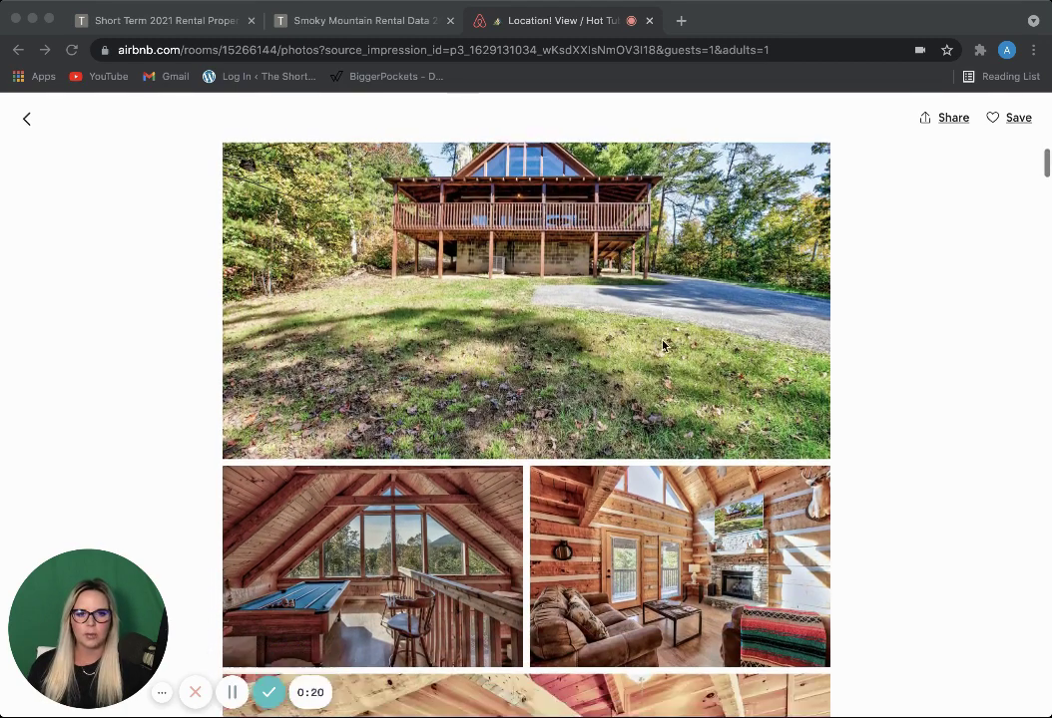
{"action": "scroll", "coordinate": [662, 345], "scroll_direction": "down", "scroll_amount": 5}
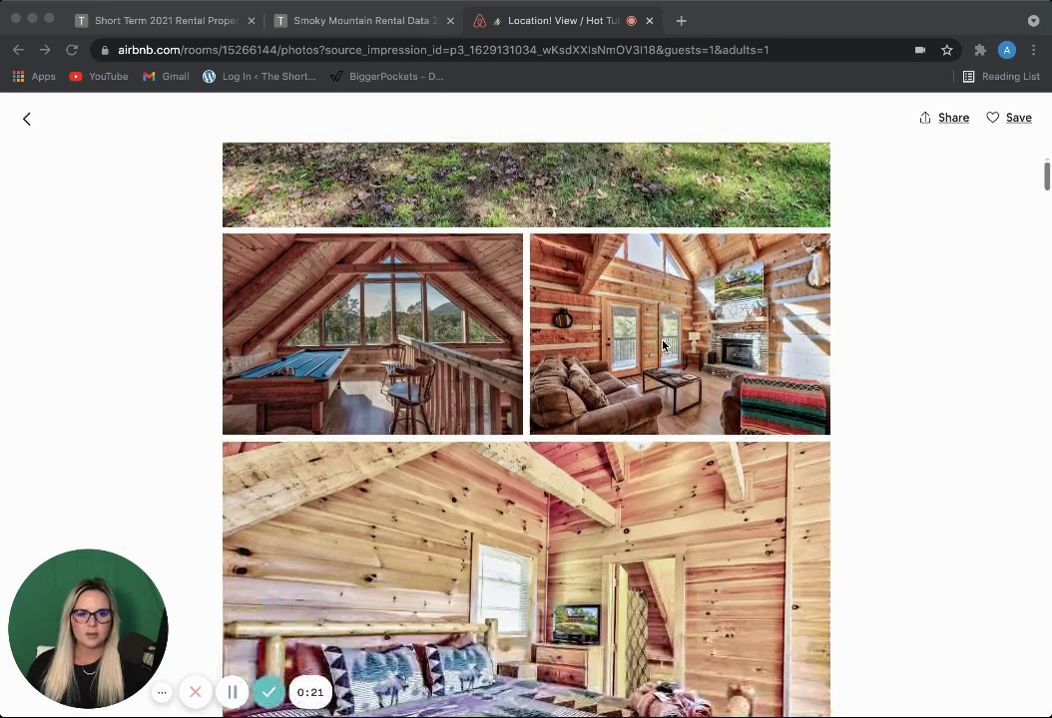
{"action": "scroll", "coordinate": [663, 344], "scroll_direction": "down", "scroll_amount": 3}
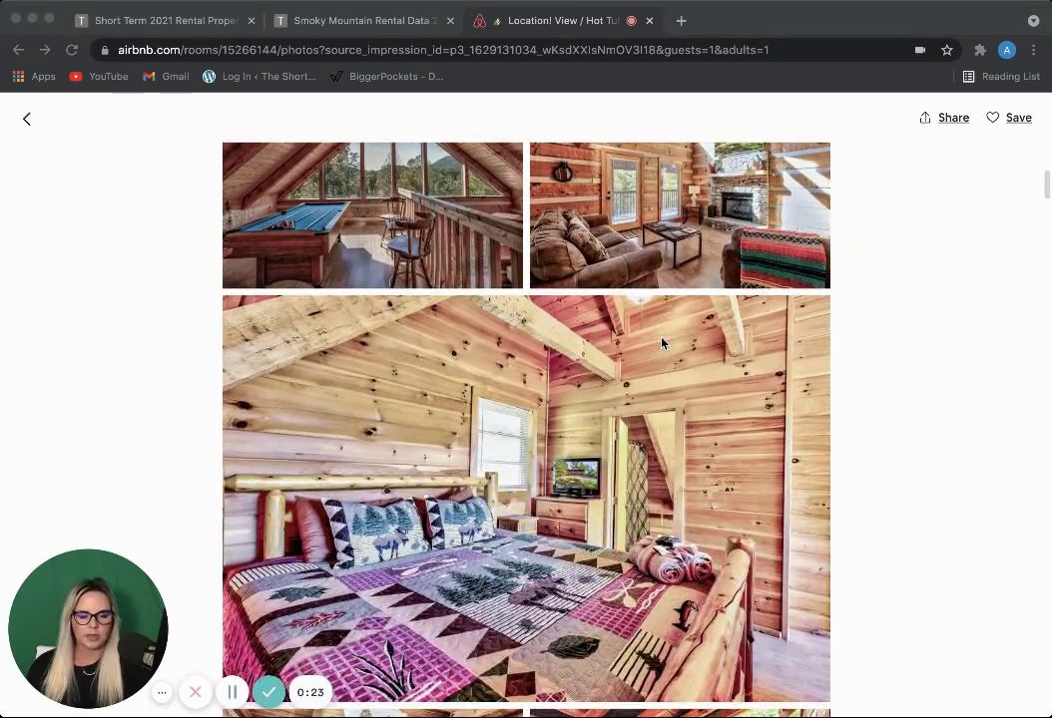
{"action": "scroll", "coordinate": [662, 345], "scroll_direction": "down", "scroll_amount": 6}
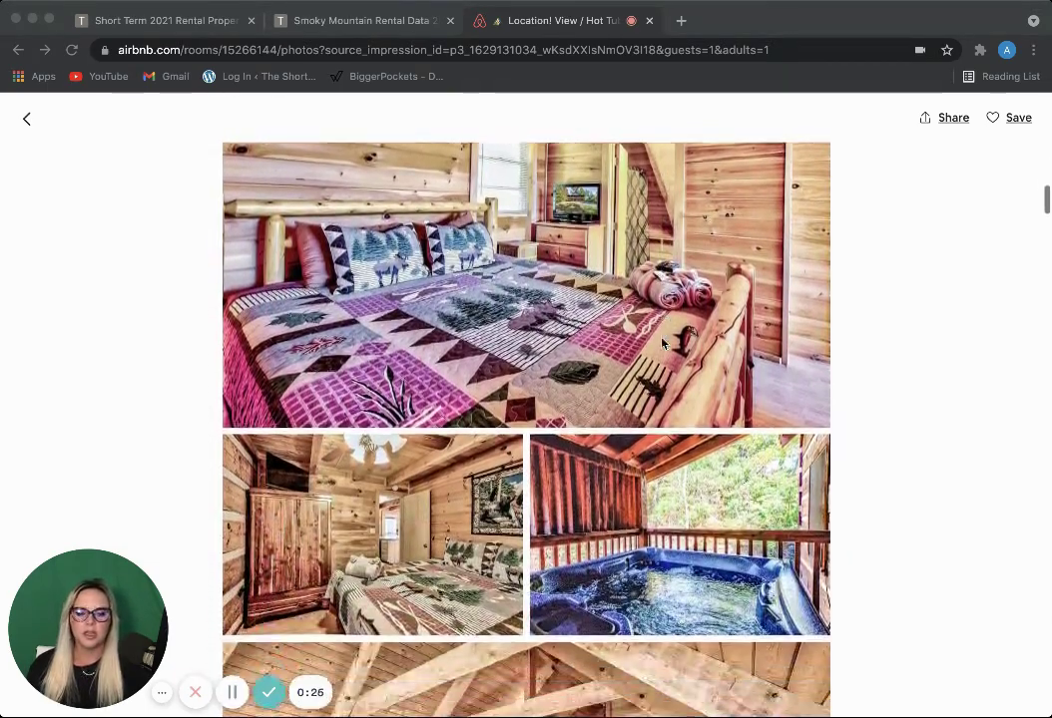
{"action": "scroll", "coordinate": [662, 344], "scroll_direction": "down", "scroll_amount": 6}
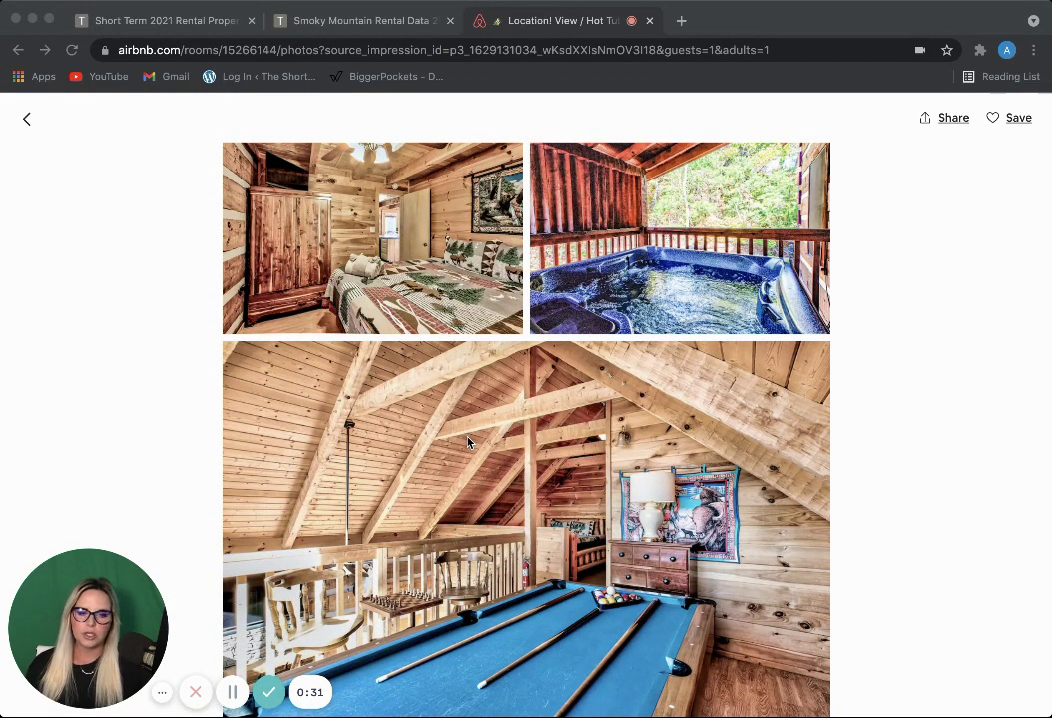
{"action": "scroll", "coordinate": [468, 442], "scroll_direction": "down", "scroll_amount": 6}
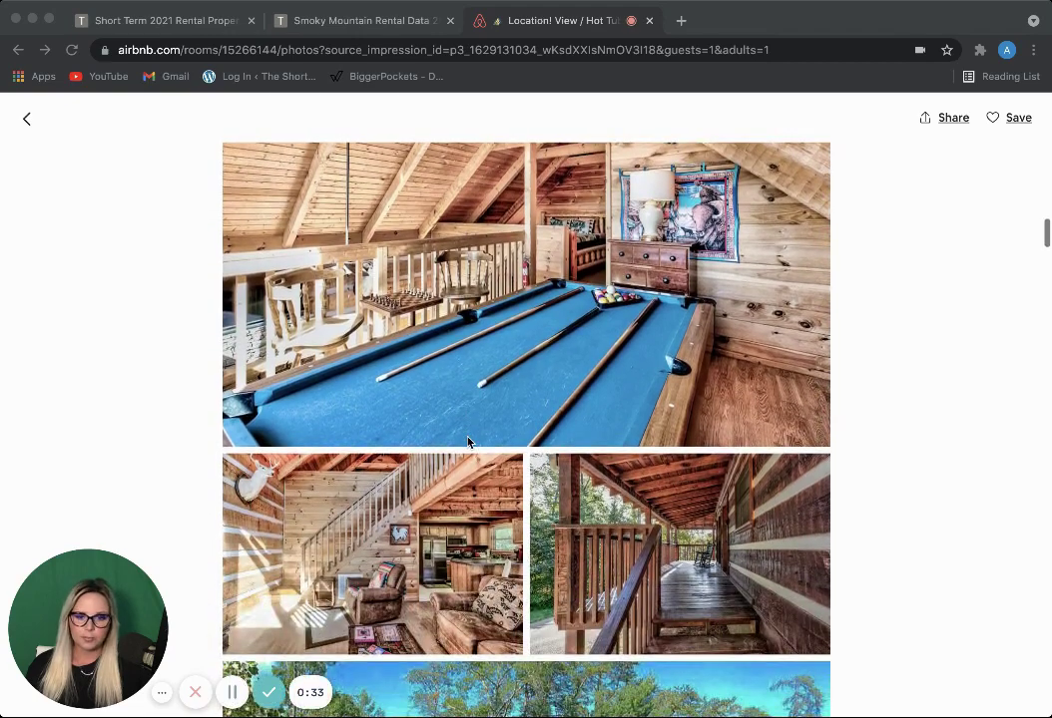
{"action": "scroll", "coordinate": [468, 442], "scroll_direction": "down", "scroll_amount": 6}
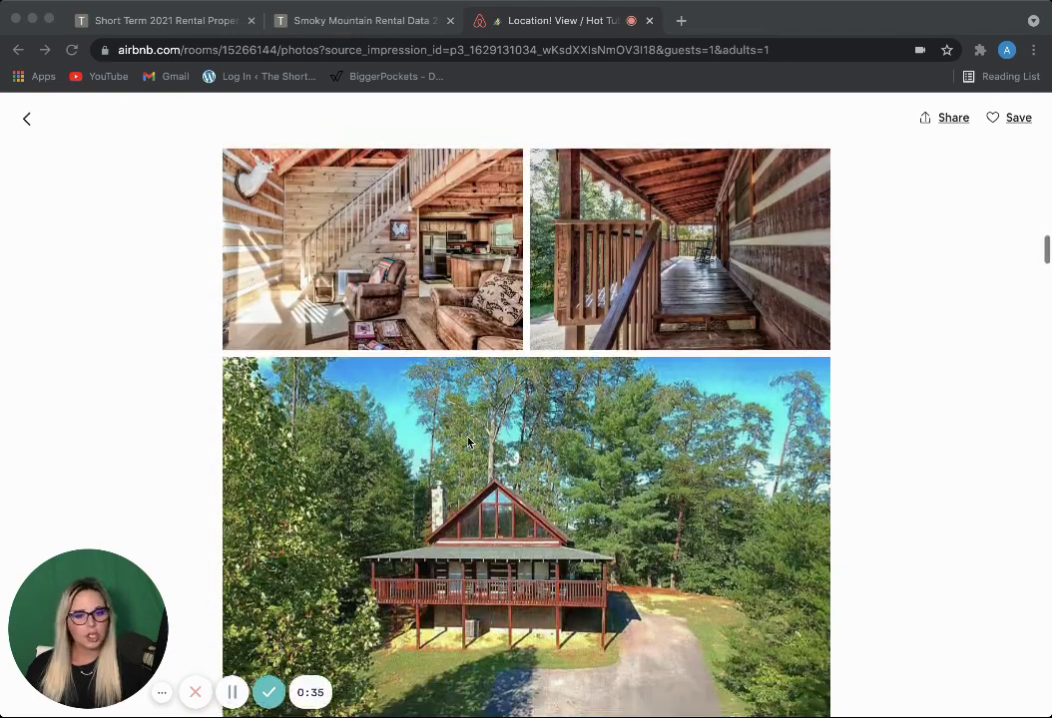
{"action": "scroll", "coordinate": [468, 442], "scroll_direction": "down", "scroll_amount": 6}
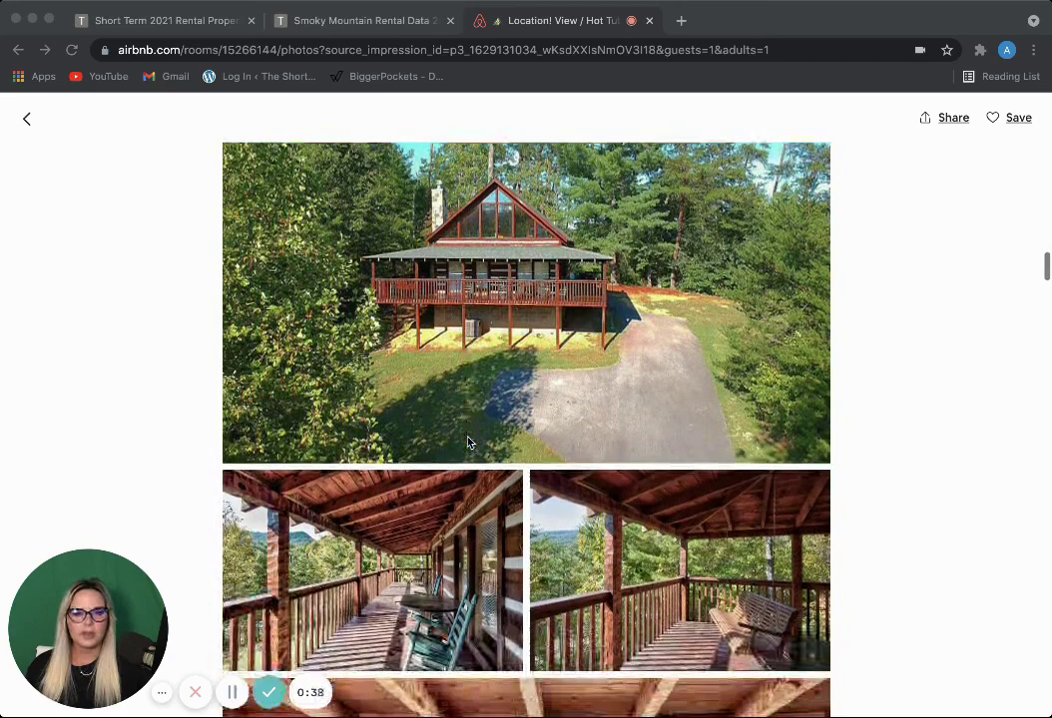
{"action": "scroll", "coordinate": [468, 442], "scroll_direction": "down", "scroll_amount": 5}
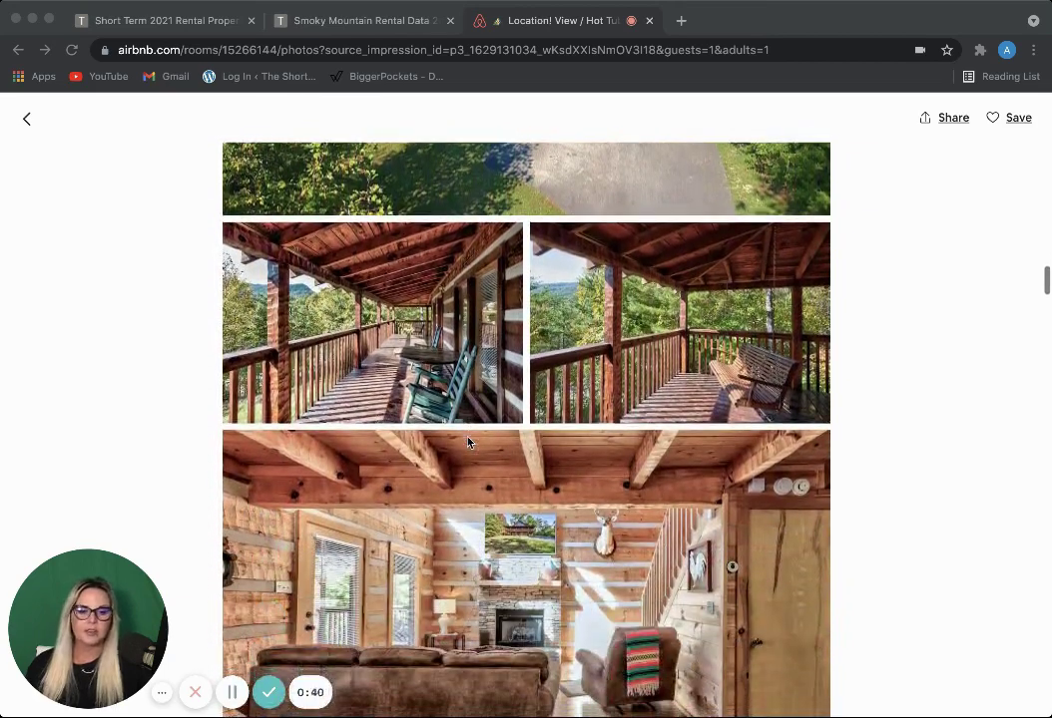
{"action": "scroll", "coordinate": [468, 442], "scroll_direction": "down", "scroll_amount": 3}
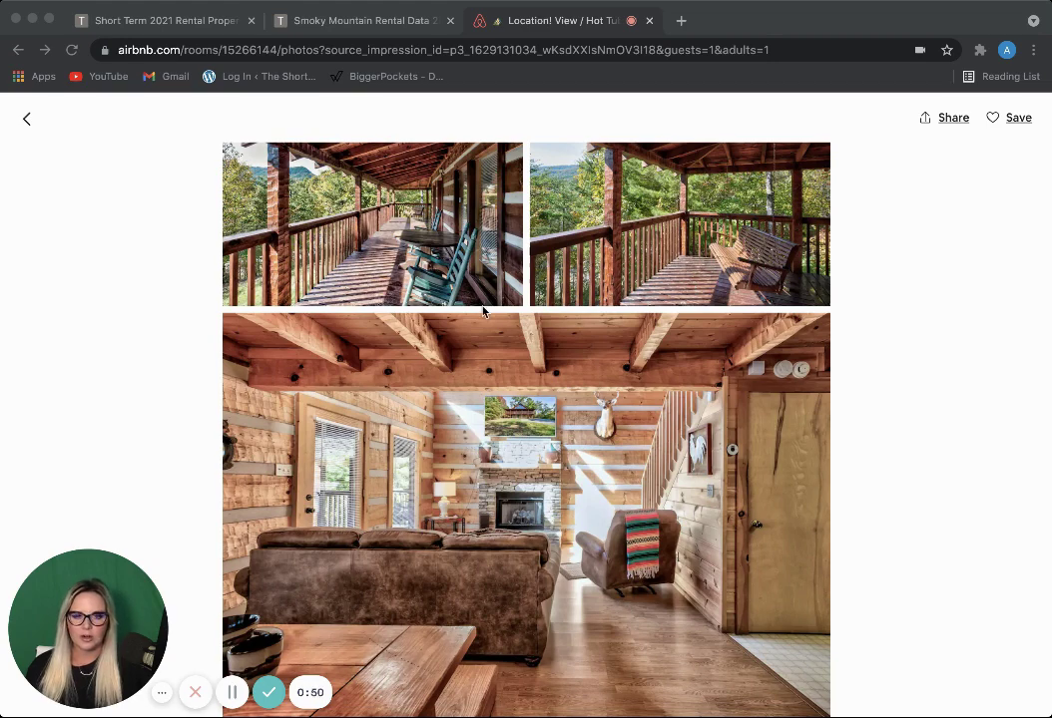
{"action": "left_click", "coordinate": [391, 21]}
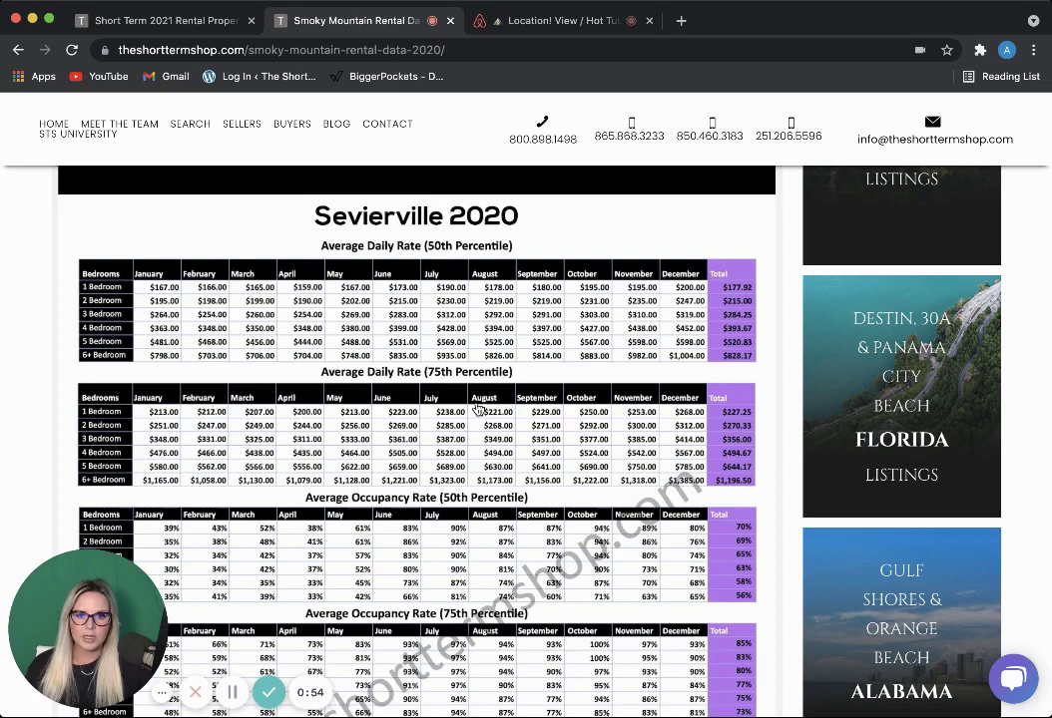
{"action": "scroll", "coordinate": [593, 453], "scroll_direction": "down", "scroll_amount": 5}
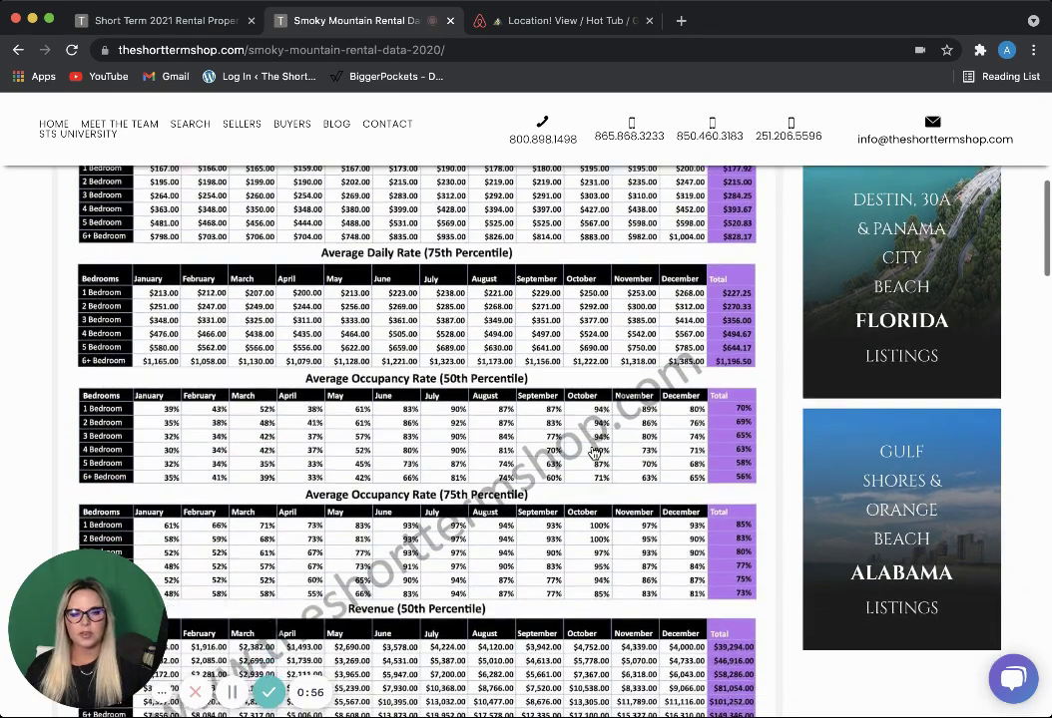
{"action": "scroll", "coordinate": [594, 453], "scroll_direction": "down", "scroll_amount": 2}
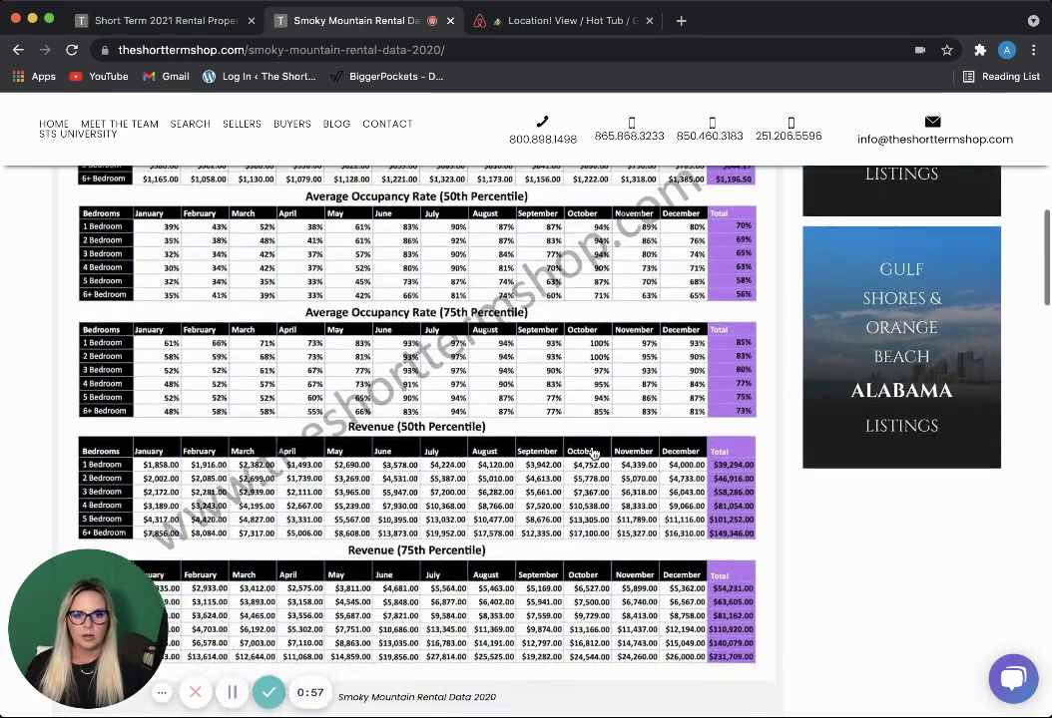
{"action": "scroll", "coordinate": [593, 453], "scroll_direction": "down", "scroll_amount": 2}
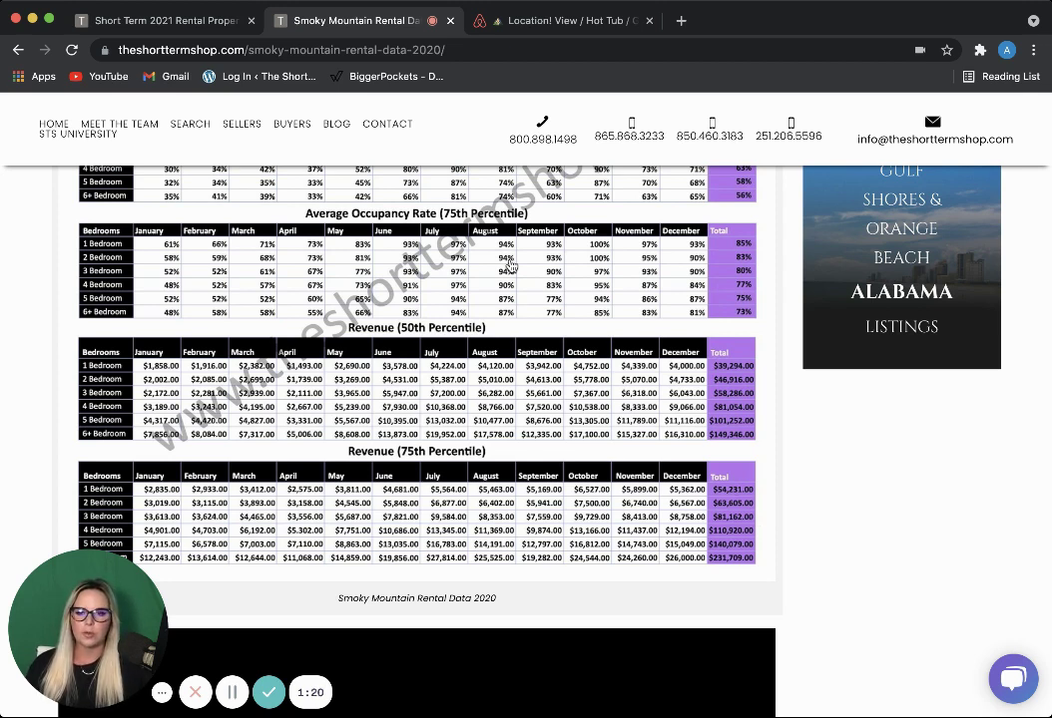
- In the calculator, set occupancy to 80% and average daily rate to 220
{"action": "left_click", "coordinate": [200, 30]}
{"action": "scroll", "coordinate": [316, 359], "scroll_direction": "up", "scroll_amount": 2}
{"action": "scroll", "coordinate": [316, 360], "scroll_direction": "up", "scroll_amount": 5}
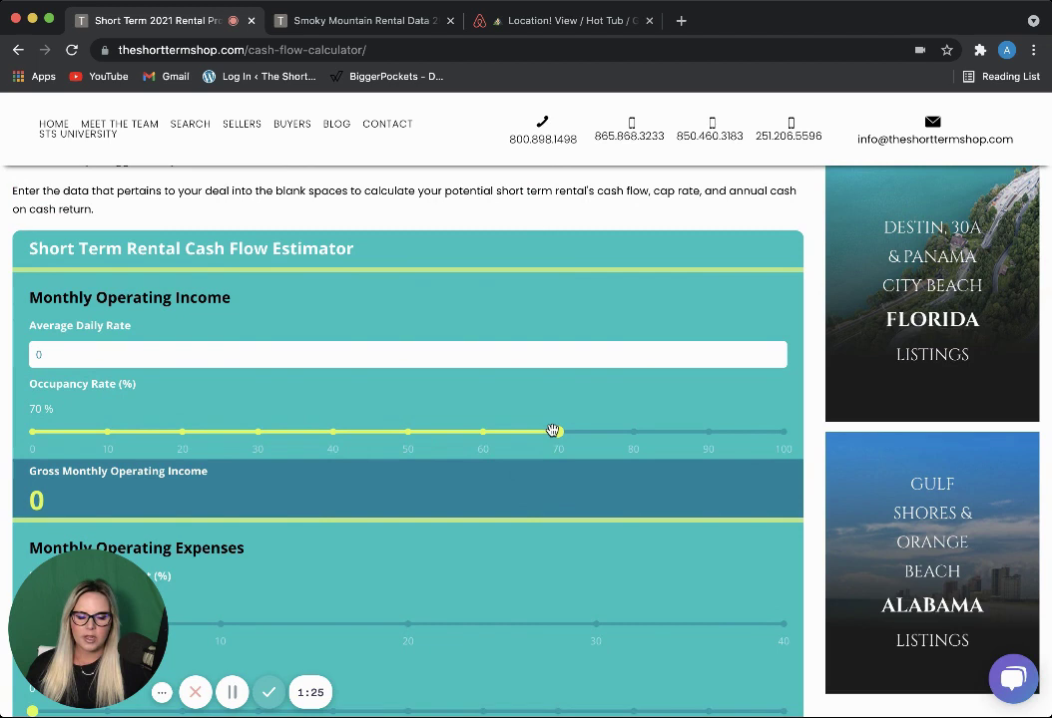
{"action": "left_click_drag", "start_coordinate": [554, 434], "coordinate": [635, 466]}
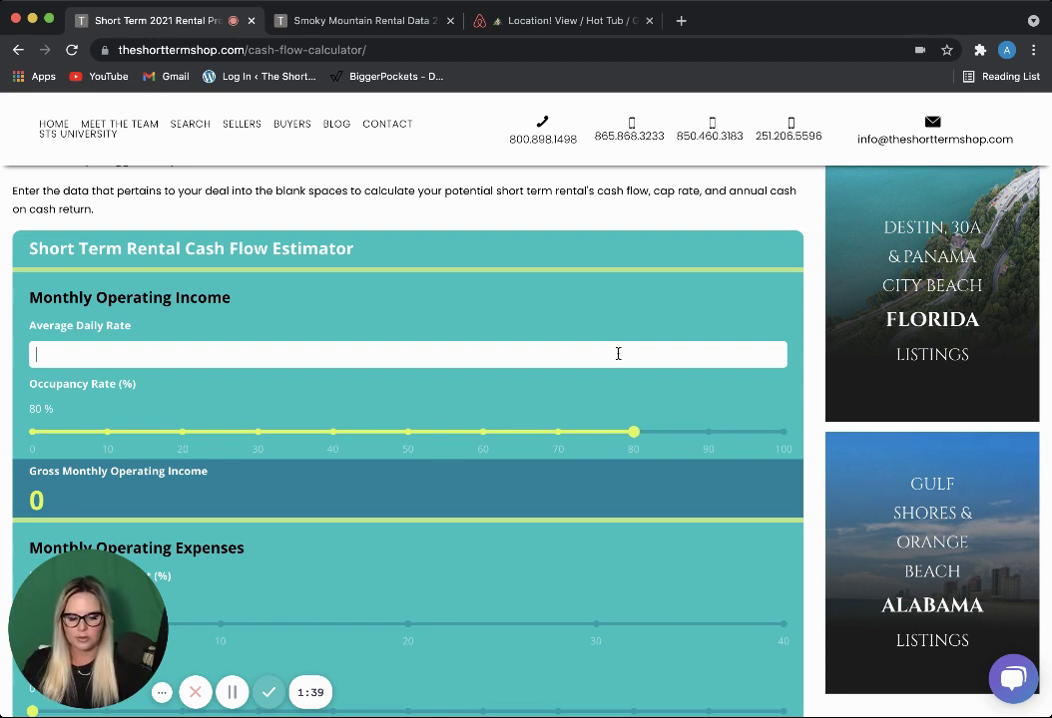
{"action": "type", "text": "220"}
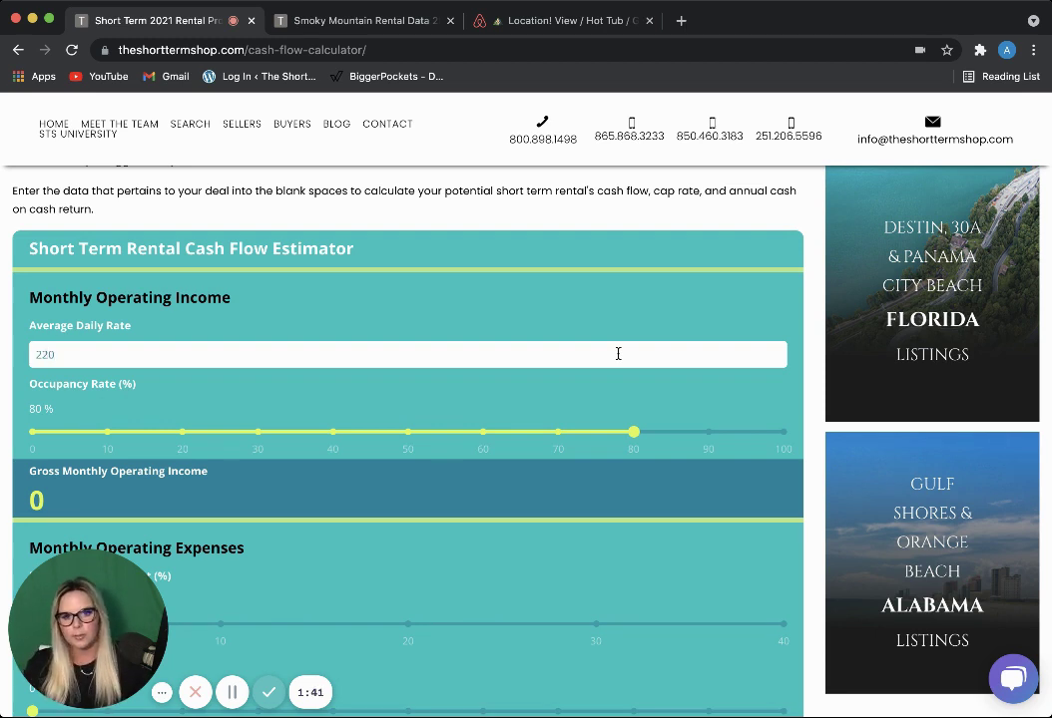
{"action": "left_click", "coordinate": [623, 301]}
{"action": "scroll", "coordinate": [624, 297], "scroll_direction": "down", "scroll_amount": 2}
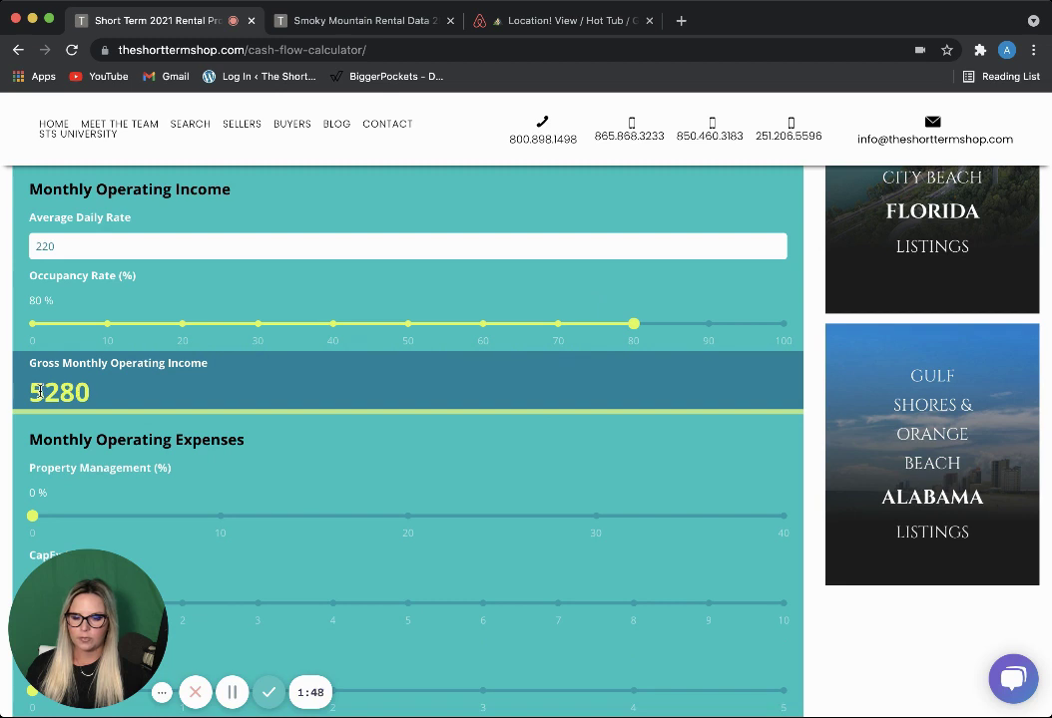
- Set the CapEx and Maintenance operating expenses to 1% each
{"action": "scroll", "coordinate": [105, 397], "scroll_direction": "down", "scroll_amount": 3}
{"action": "scroll", "coordinate": [105, 397], "scroll_direction": "down", "scroll_amount": 1}
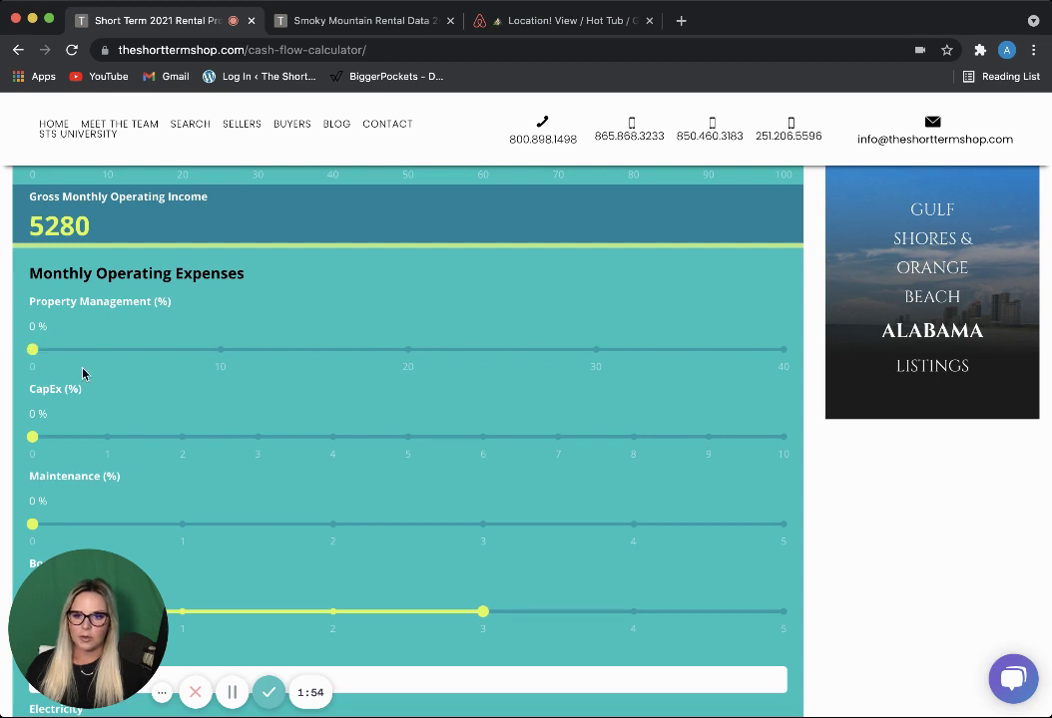
{"action": "scroll", "coordinate": [85, 371], "scroll_direction": "down", "scroll_amount": 3}
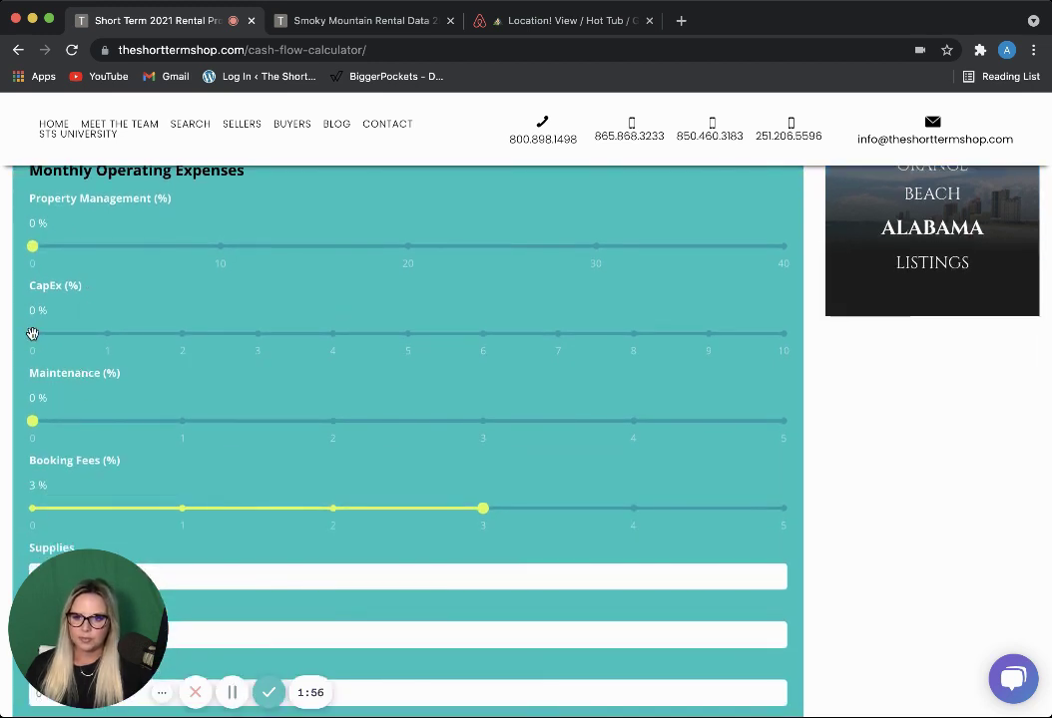
{"action": "left_click_drag", "start_coordinate": [32, 334], "coordinate": [106, 345]}
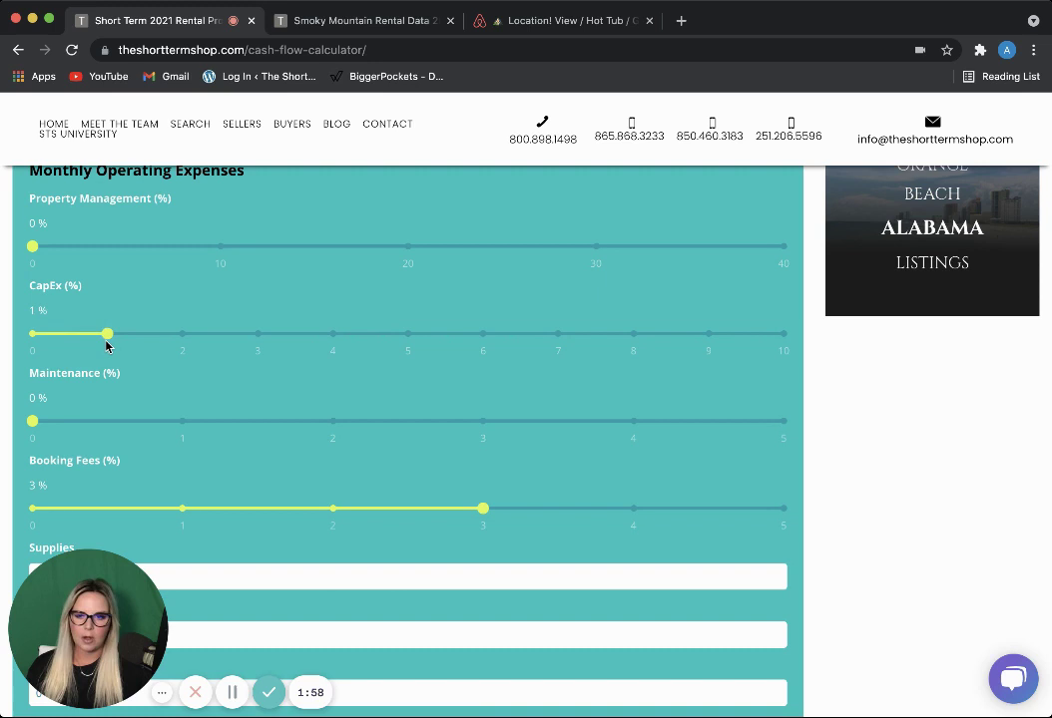
{"action": "left_click_drag", "start_coordinate": [33, 421], "coordinate": [184, 450]}
{"action": "scroll", "coordinate": [184, 450], "scroll_direction": "down", "scroll_amount": 2}
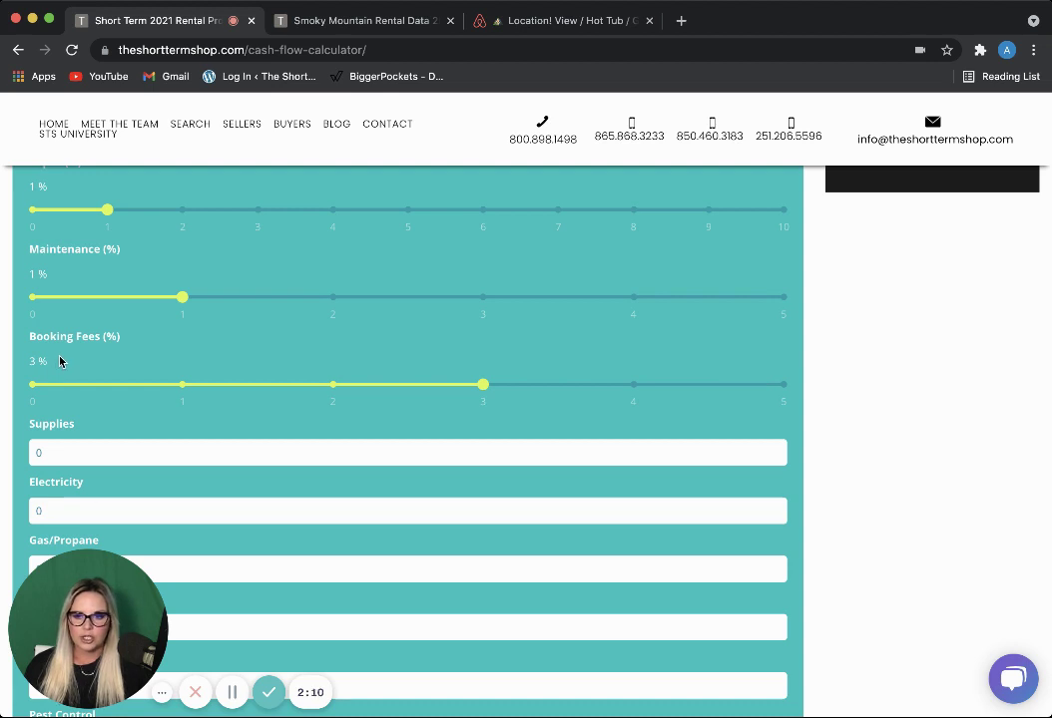
- Enter 150 for monthly Supplies and 150 for Electricity
{"action": "scroll", "coordinate": [60, 360], "scroll_direction": "down", "scroll_amount": 2}
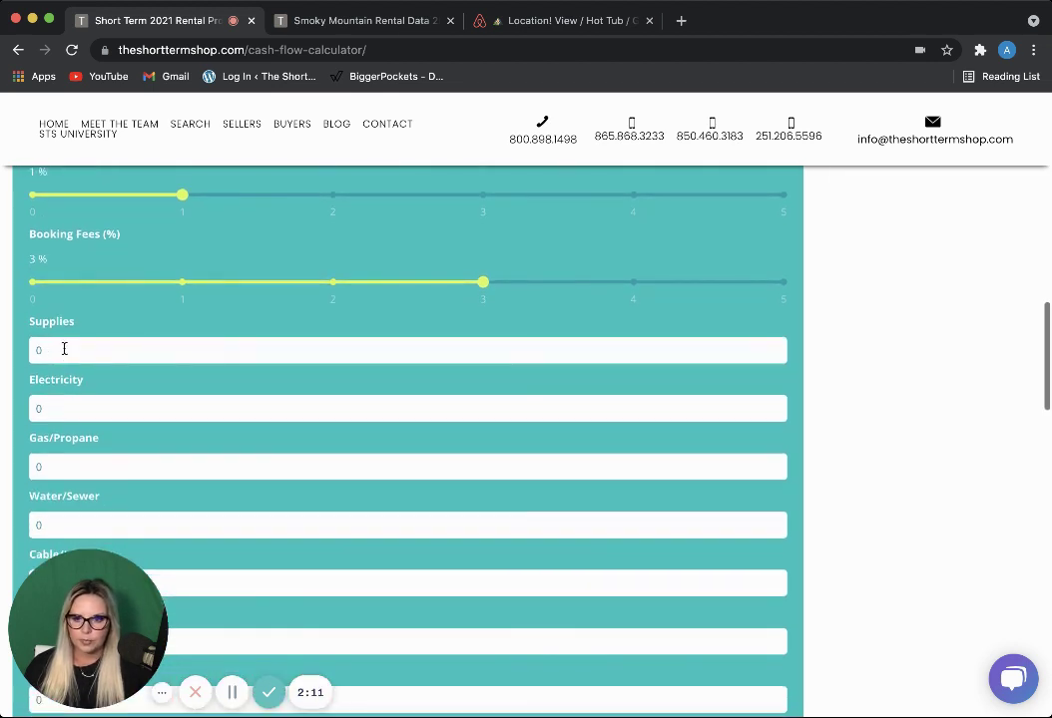
{"action": "left_click", "coordinate": [64, 348]}
{"action": "type", "text": "150"}
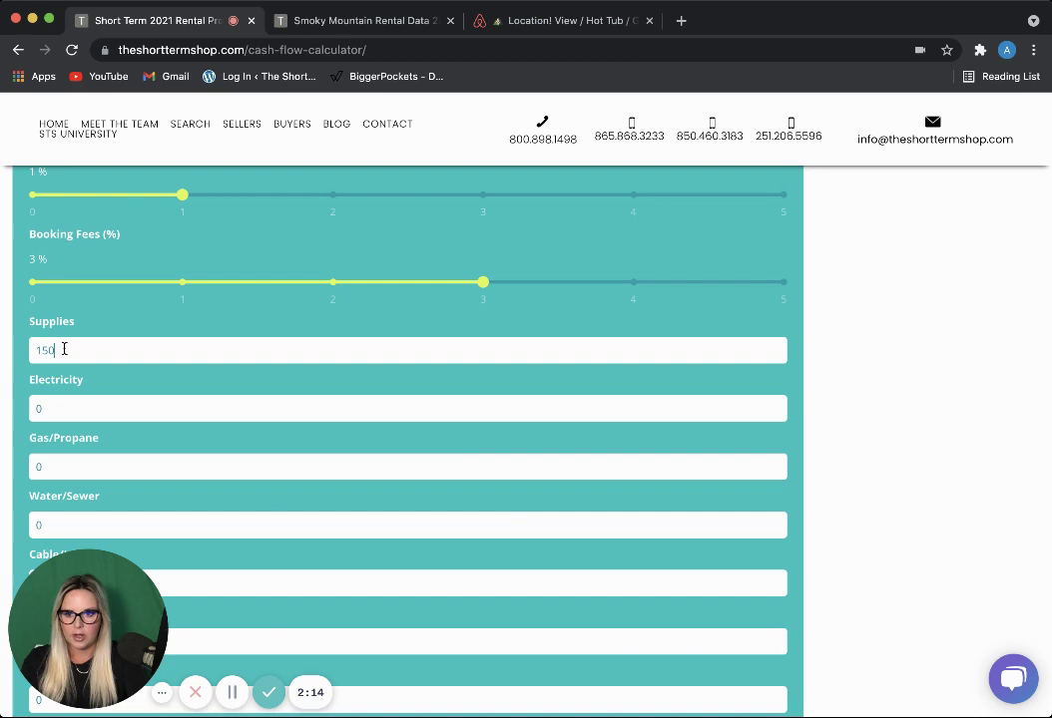
{"action": "left_click", "coordinate": [71, 412]}
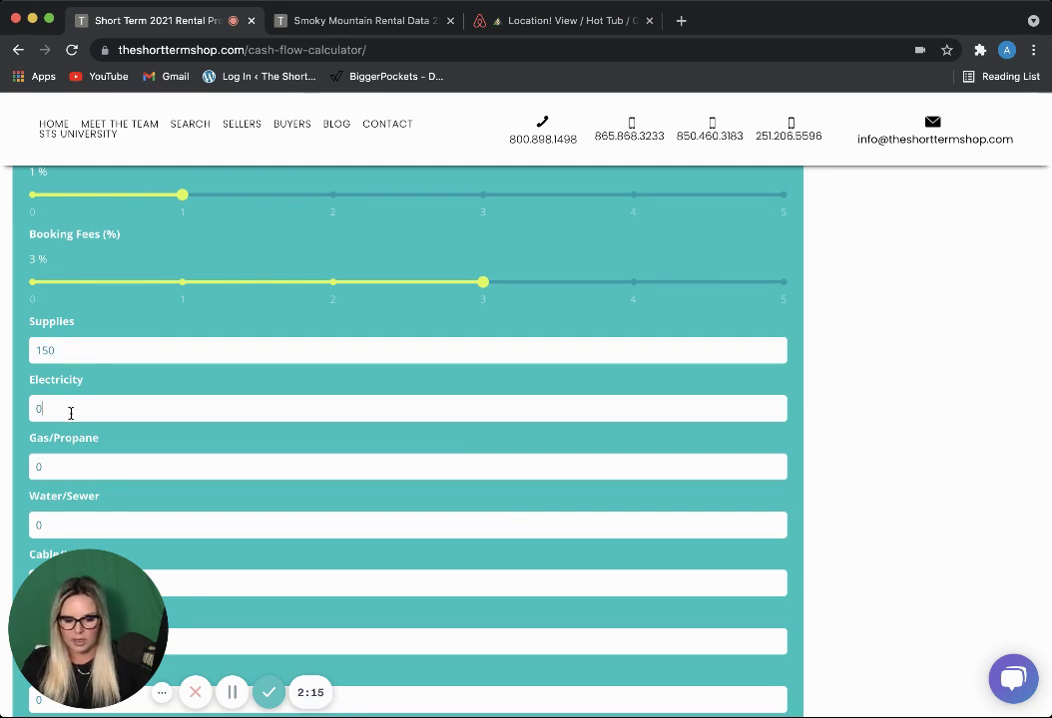
{"action": "type", "text": "125"}
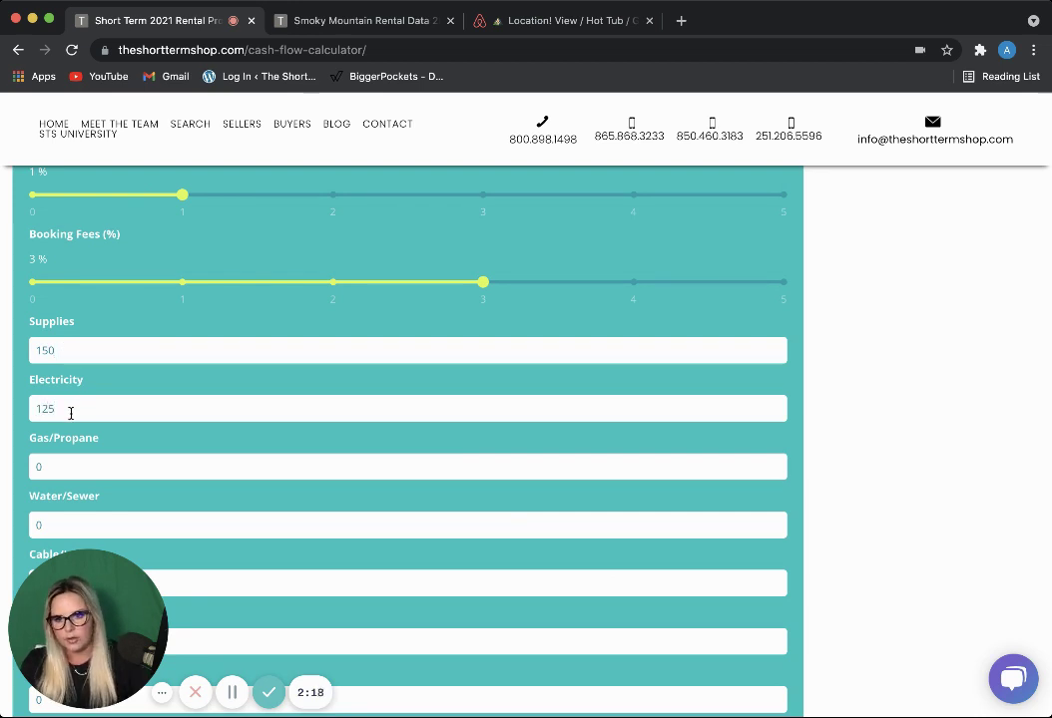
{"action": "key", "text": "BackSpace"}
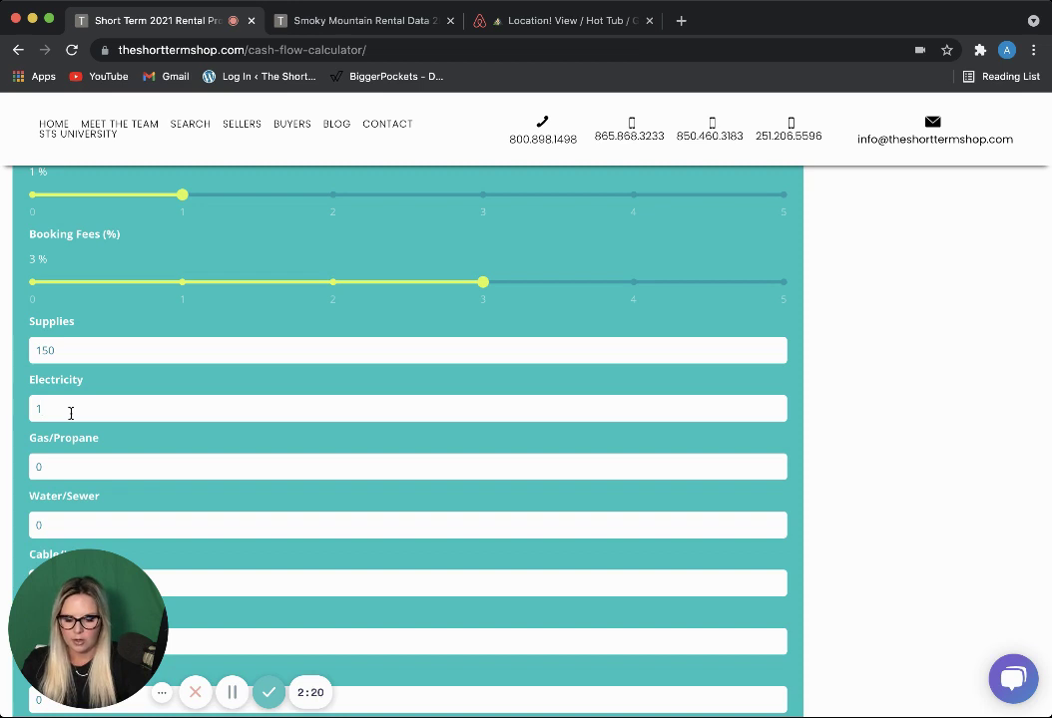
{"action": "type", "text": "50"}
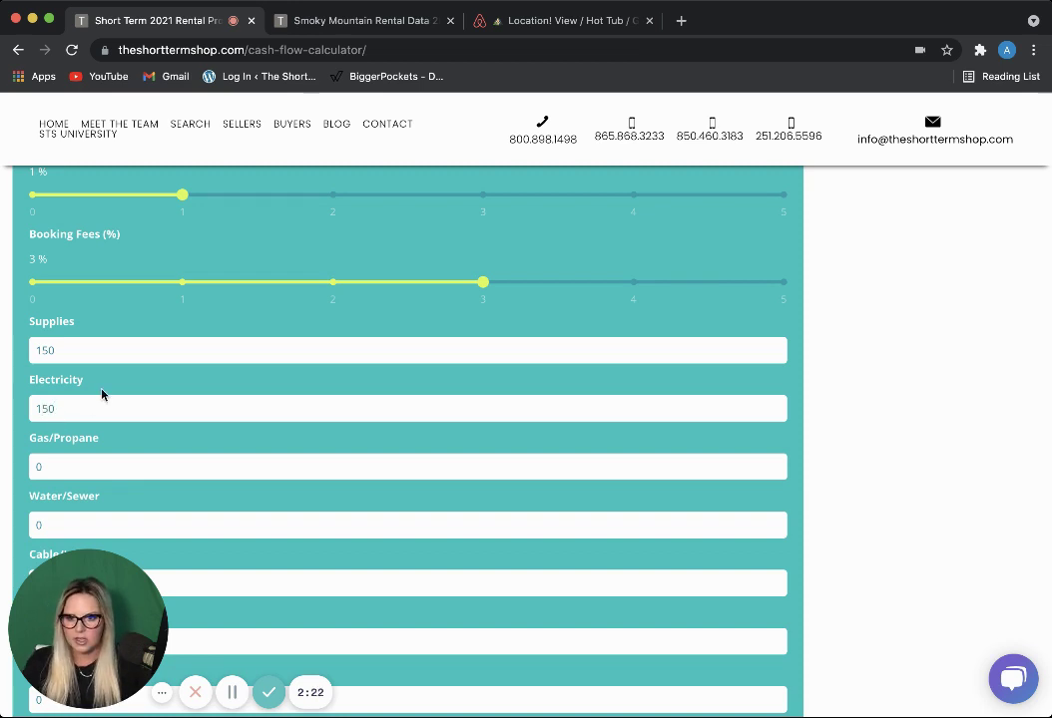
- Enter 125 for the Cable/Internet expense
{"action": "scroll", "coordinate": [100, 394], "scroll_direction": "down", "scroll_amount": 2}
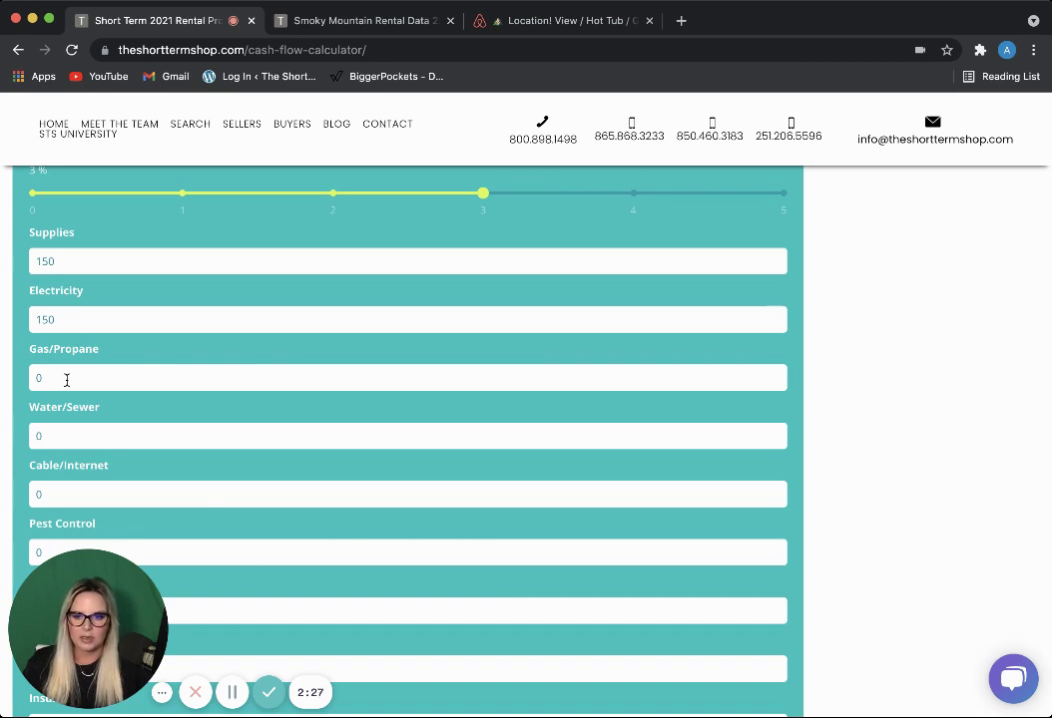
{"action": "scroll", "coordinate": [67, 379], "scroll_direction": "down", "scroll_amount": 1}
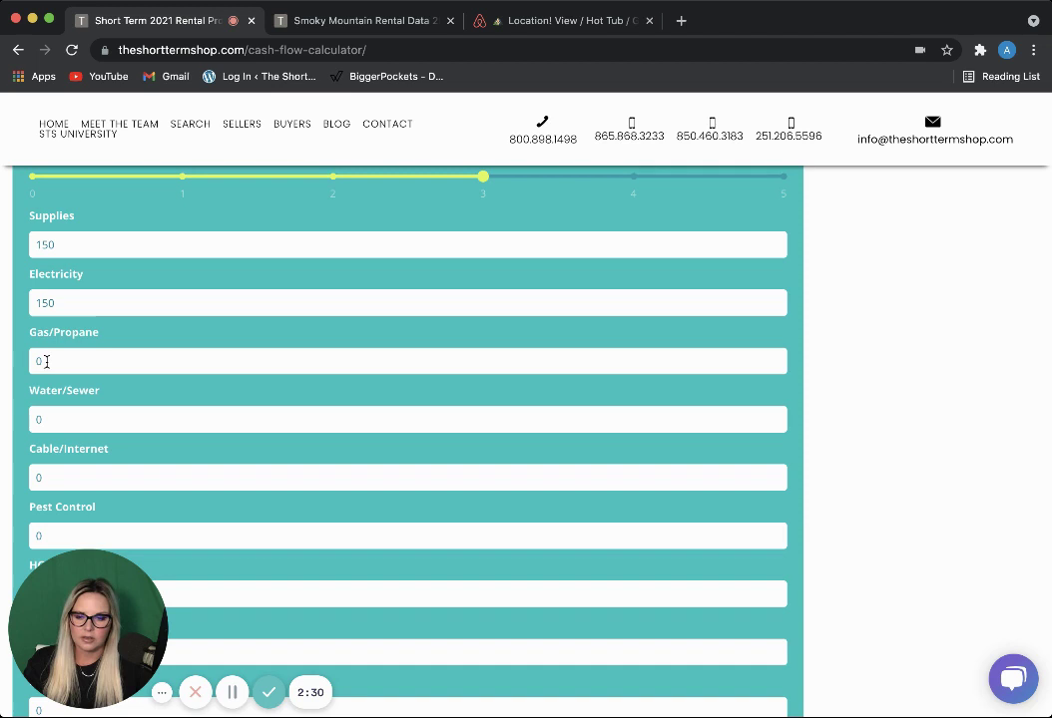
{"action": "scroll", "coordinate": [50, 364], "scroll_direction": "down", "scroll_amount": 2}
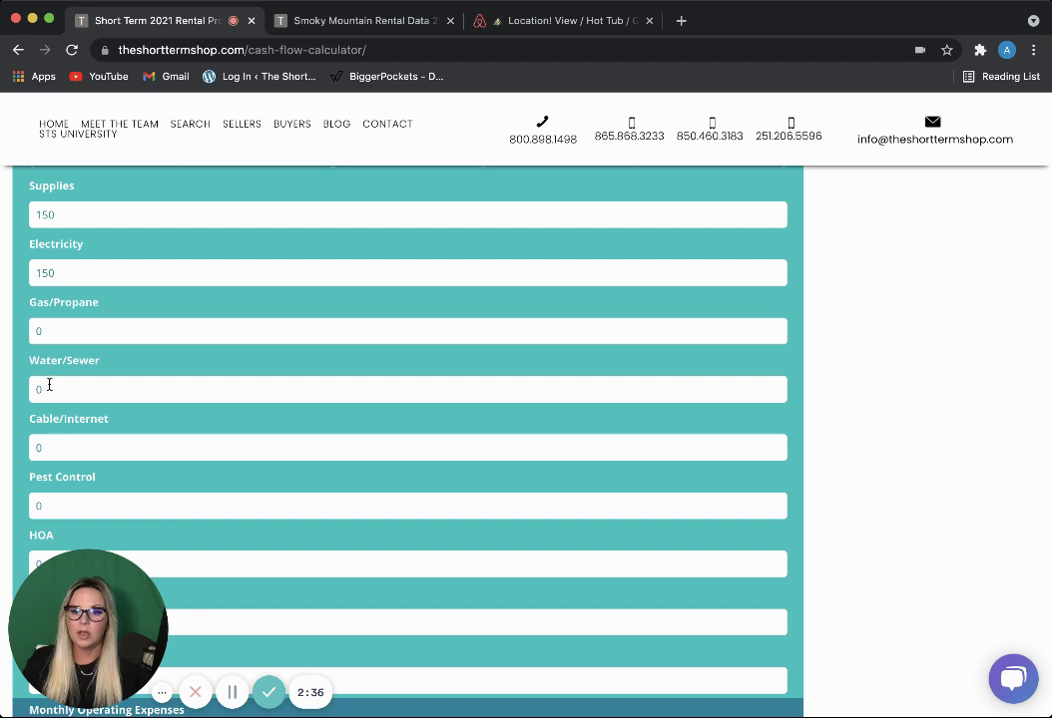
{"action": "scroll", "coordinate": [46, 387], "scroll_direction": "up", "scroll_amount": 1}
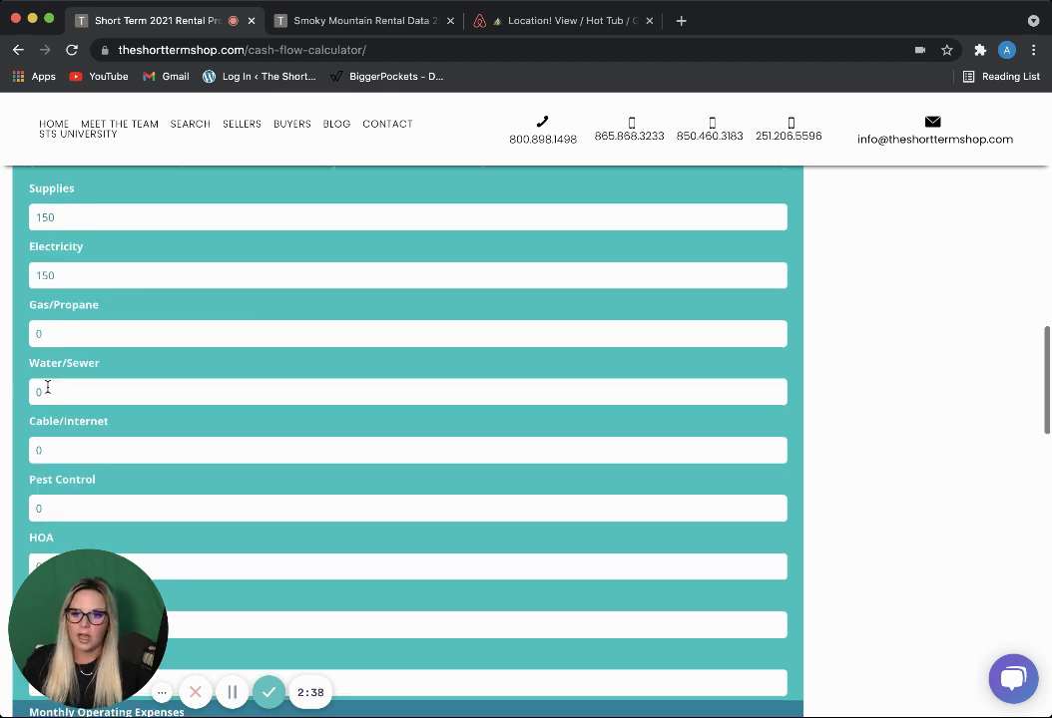
{"action": "scroll", "coordinate": [70, 394], "scroll_direction": "up", "scroll_amount": 5}
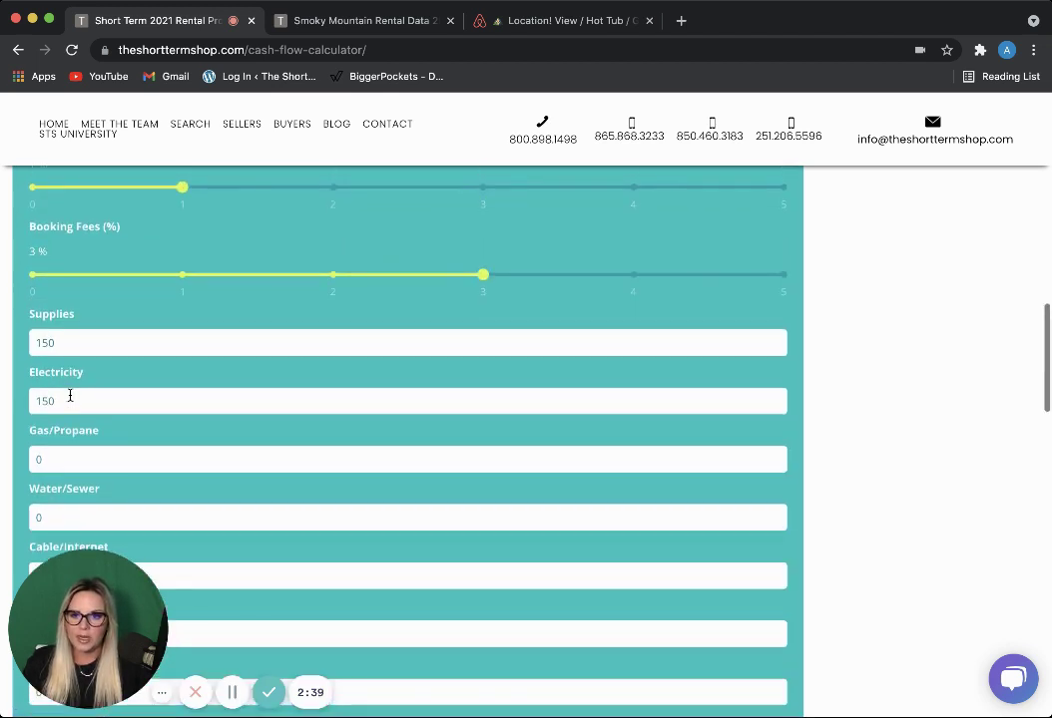
{"action": "scroll", "coordinate": [51, 260], "scroll_direction": "up", "scroll_amount": 2}
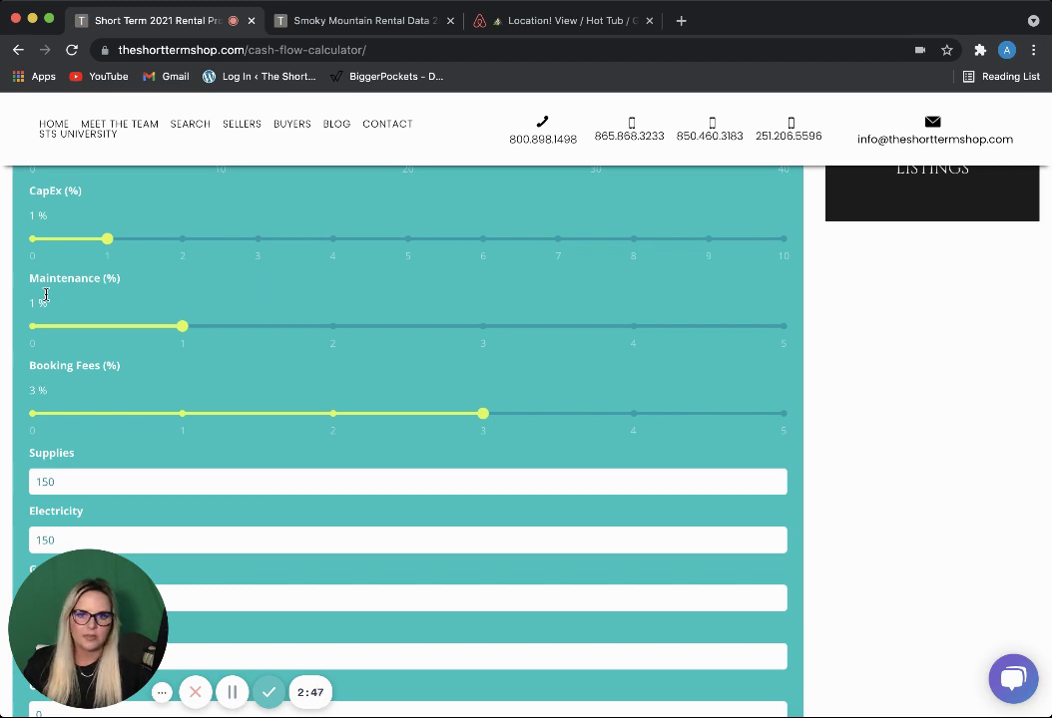
{"action": "scroll", "coordinate": [87, 435], "scroll_direction": "down", "scroll_amount": 5}
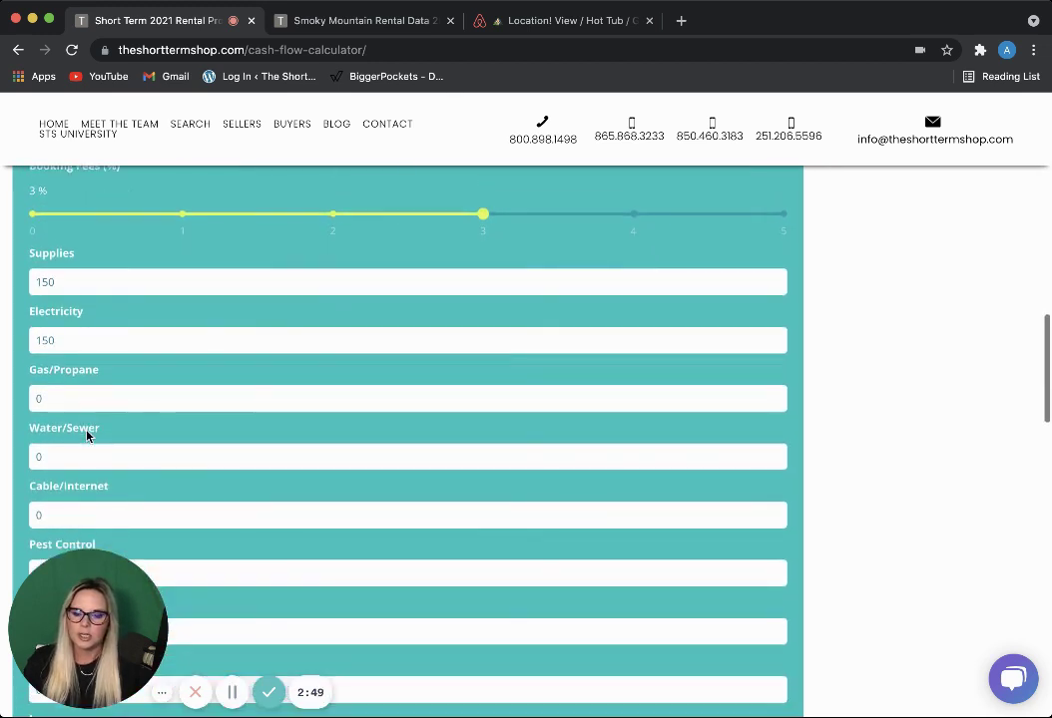
{"action": "scroll", "coordinate": [87, 435], "scroll_direction": "down", "scroll_amount": 1}
{"action": "scroll", "coordinate": [40, 429], "scroll_direction": "down", "scroll_amount": 2}
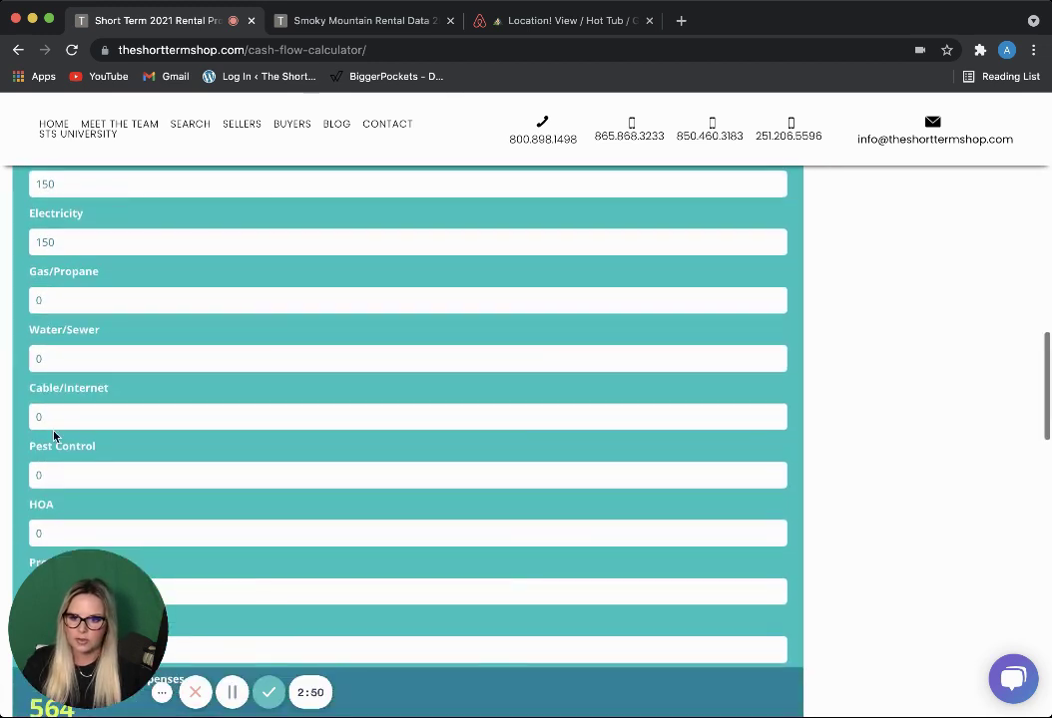
{"action": "left_click", "coordinate": [63, 417]}
{"action": "type", "text": "12"}
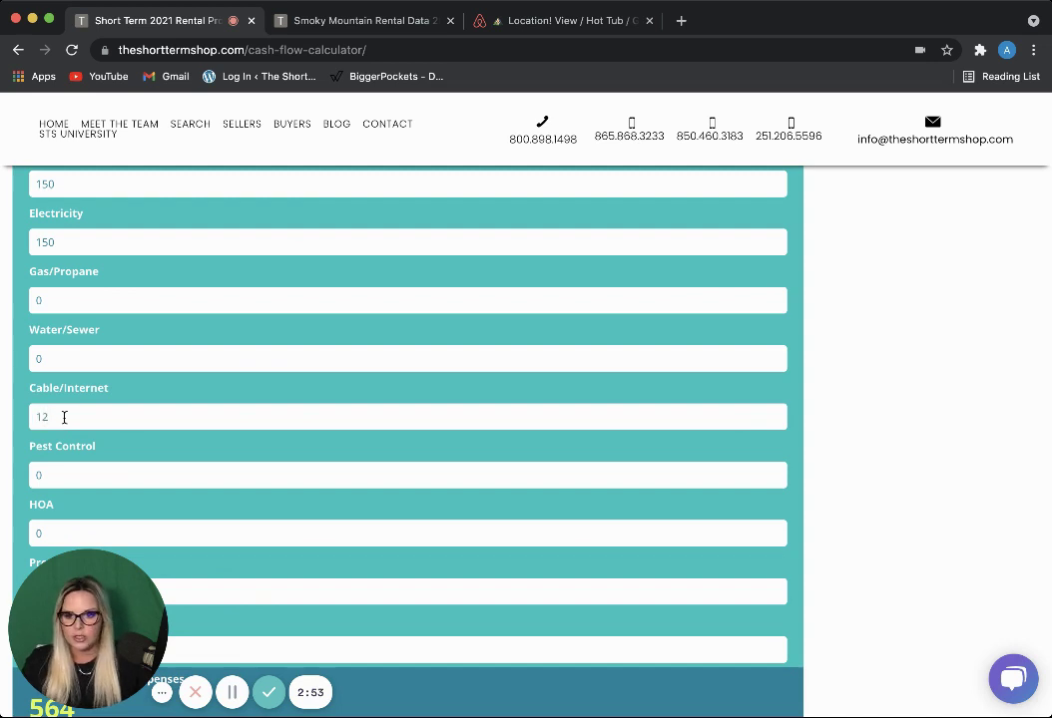
{"action": "type", "text": "5"}
- Enter Pest Control 50, Property Taxes 71 and Insurance 100
{"action": "scroll", "coordinate": [121, 454], "scroll_direction": "down", "scroll_amount": 1}
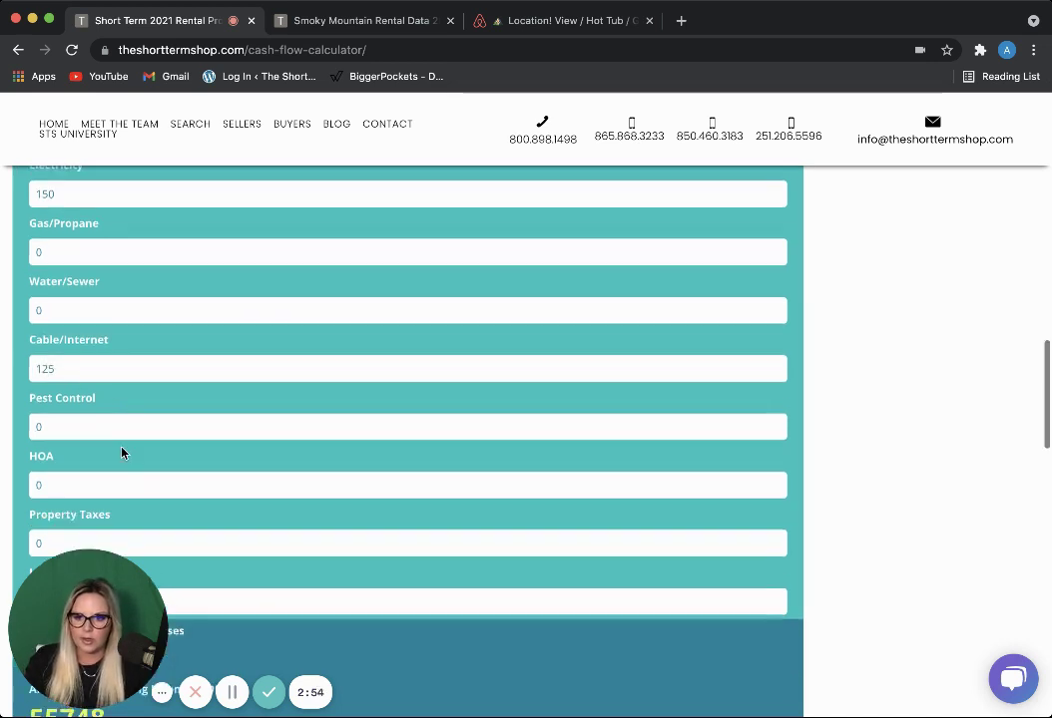
{"action": "scroll", "coordinate": [121, 454], "scroll_direction": "down", "scroll_amount": 2}
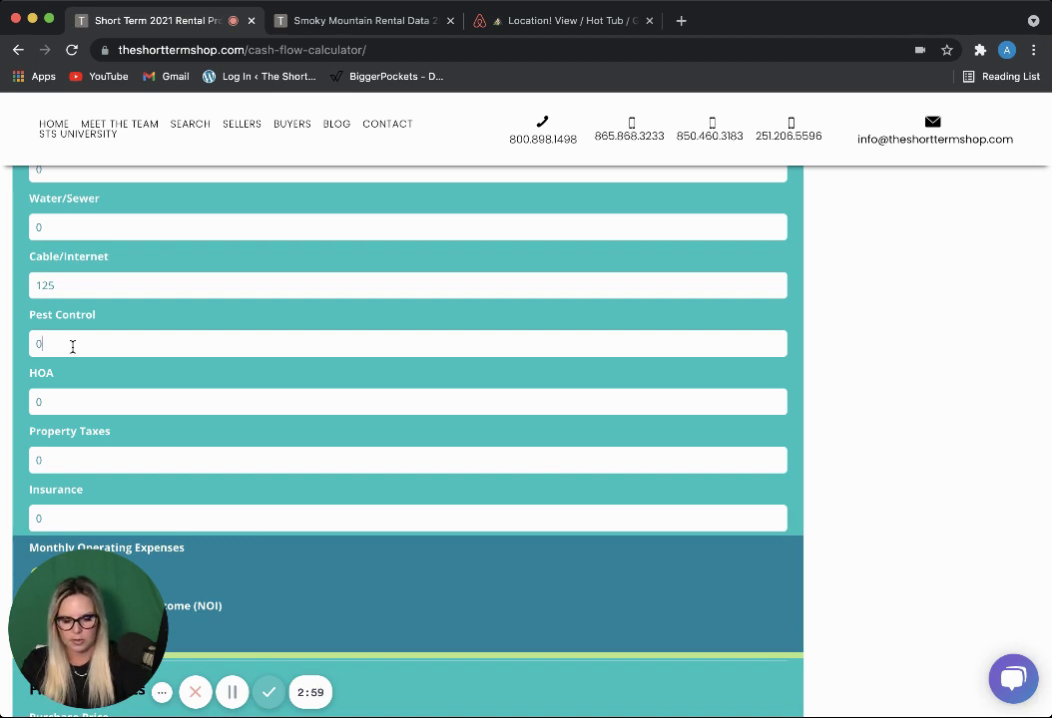
{"action": "key", "text": "BackSpace"}
{"action": "type", "text": "50"}
{"action": "scroll", "coordinate": [69, 399], "scroll_direction": "down", "scroll_amount": 2}
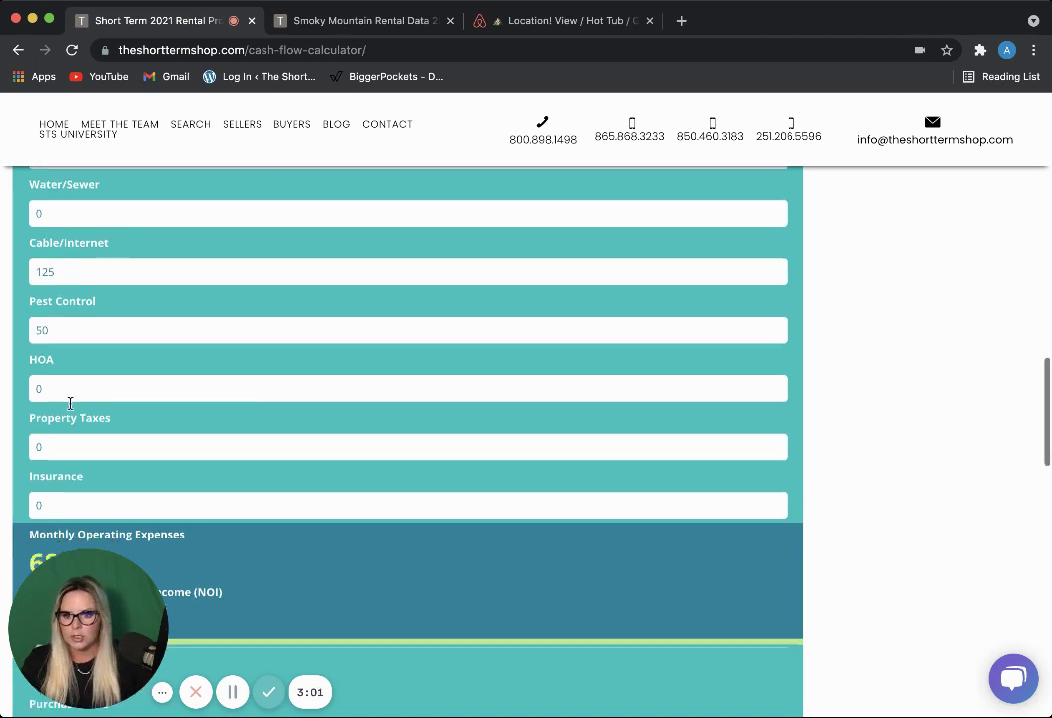
{"action": "left_click", "coordinate": [61, 418]}
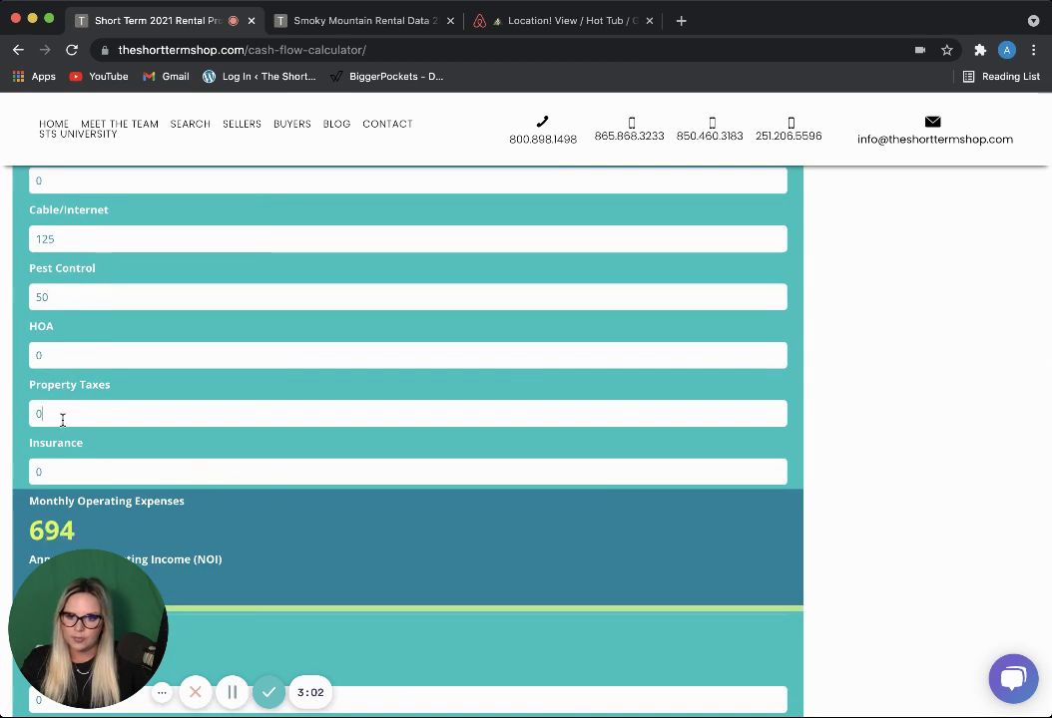
{"action": "key", "text": "BackSpace"}
{"action": "type", "text": "71"}
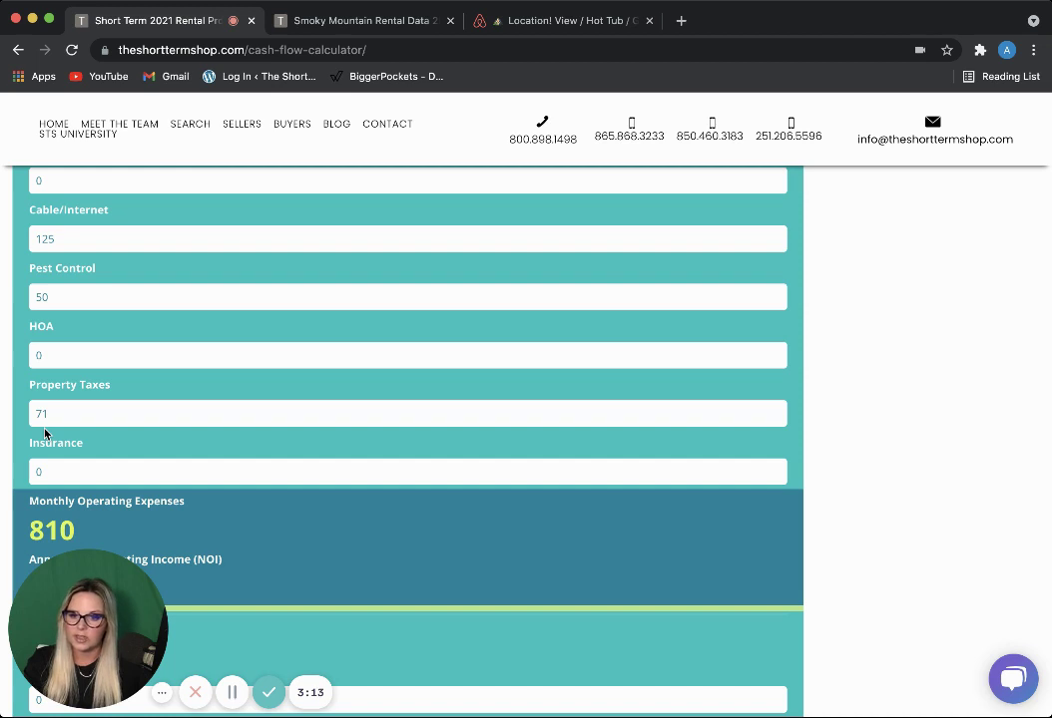
{"action": "scroll", "coordinate": [66, 406], "scroll_direction": "down", "scroll_amount": 2}
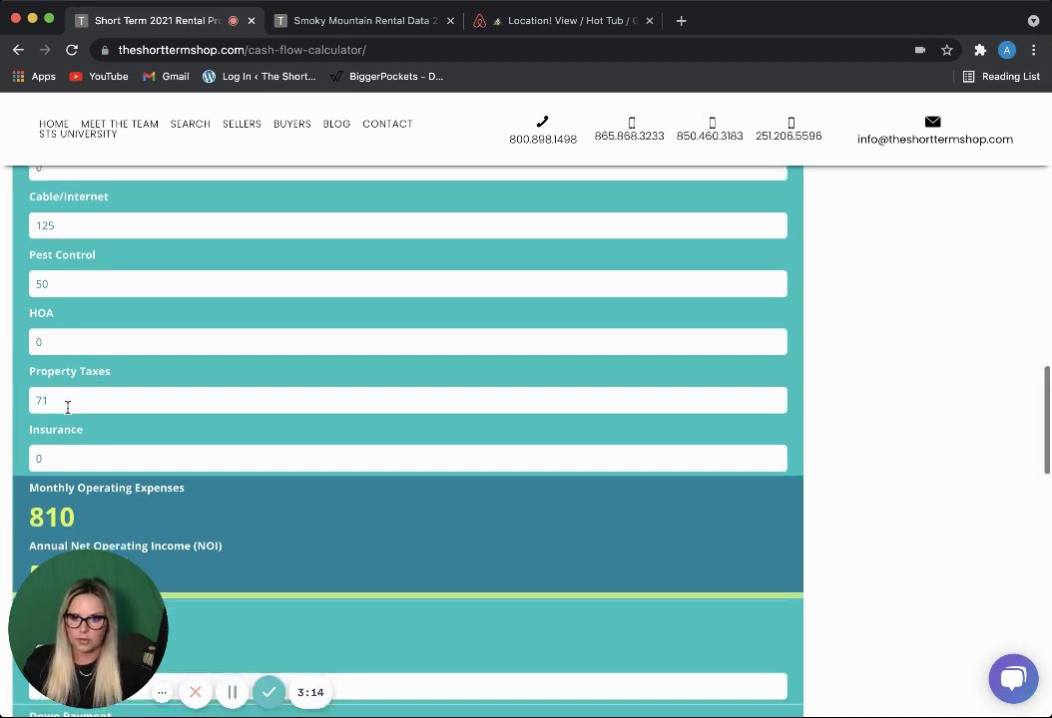
{"action": "left_click", "coordinate": [66, 402]}
{"action": "type", "text": "100"}
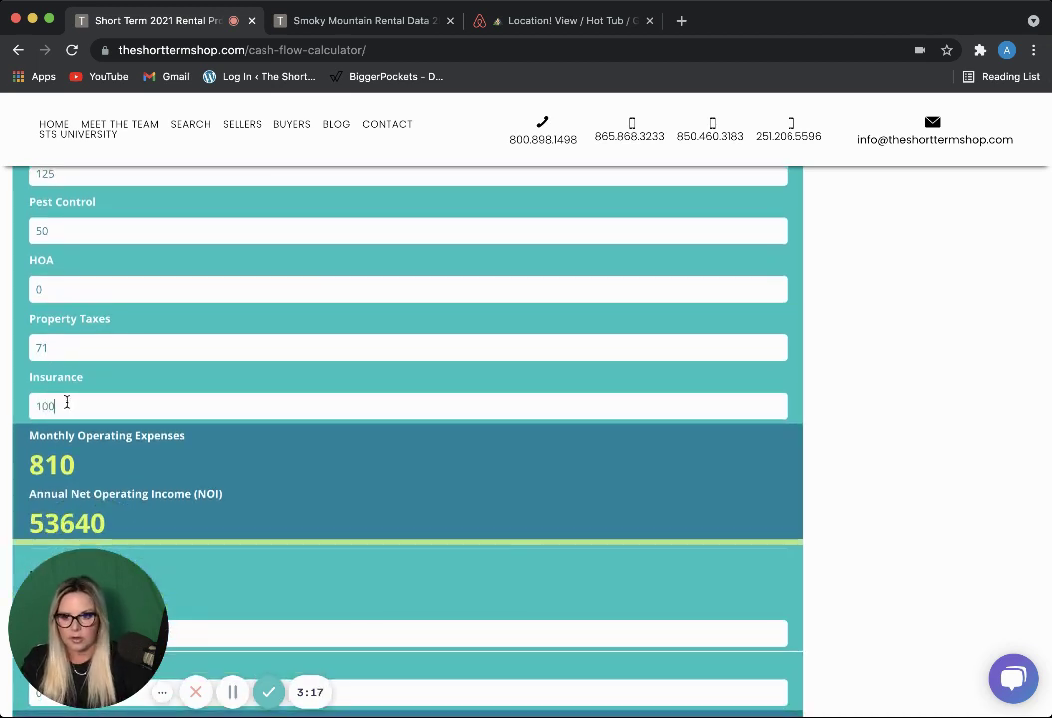
{"action": "left_click", "coordinate": [195, 461]}
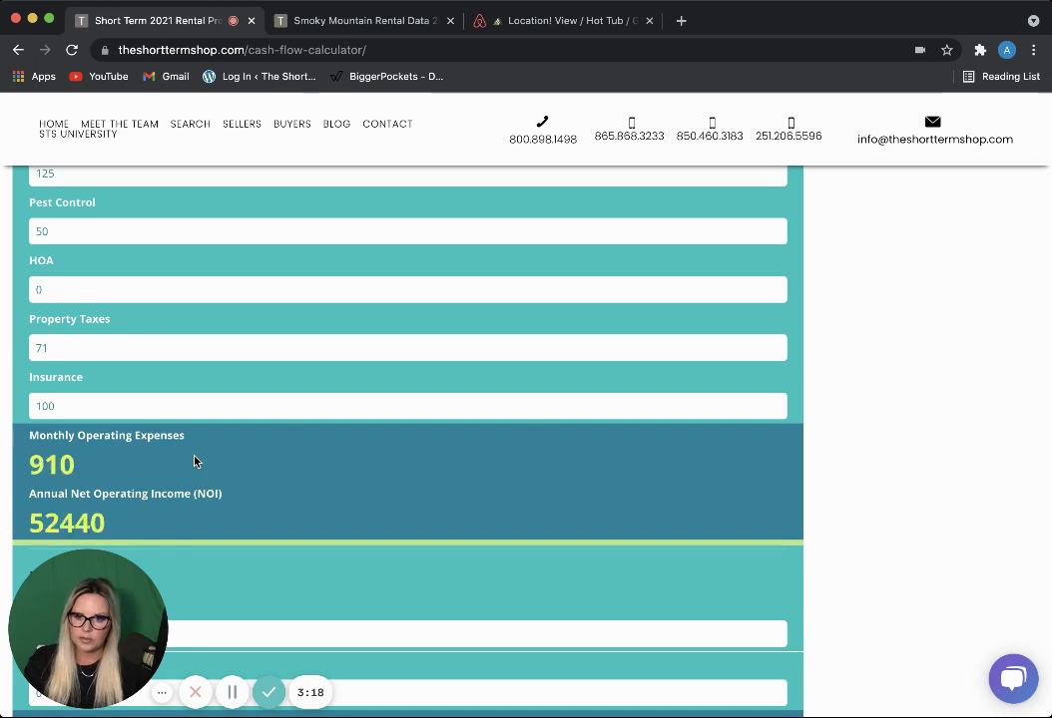
{"action": "scroll", "coordinate": [194, 461], "scroll_direction": "down", "scroll_amount": 3}
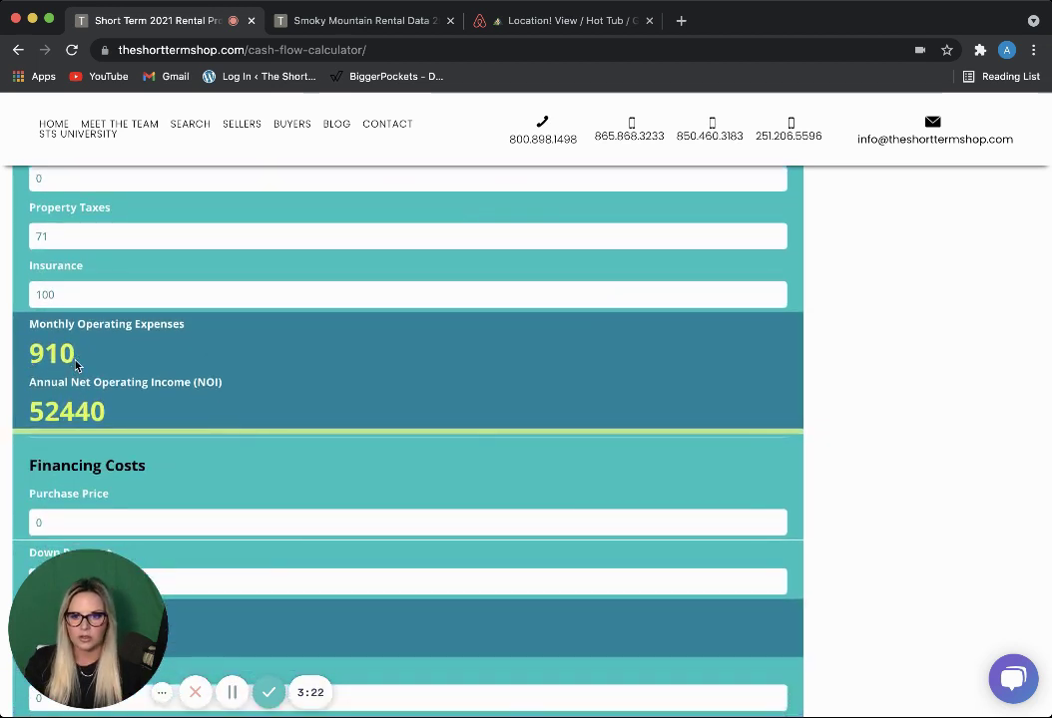
{"action": "scroll", "coordinate": [134, 379], "scroll_direction": "down", "scroll_amount": 1}
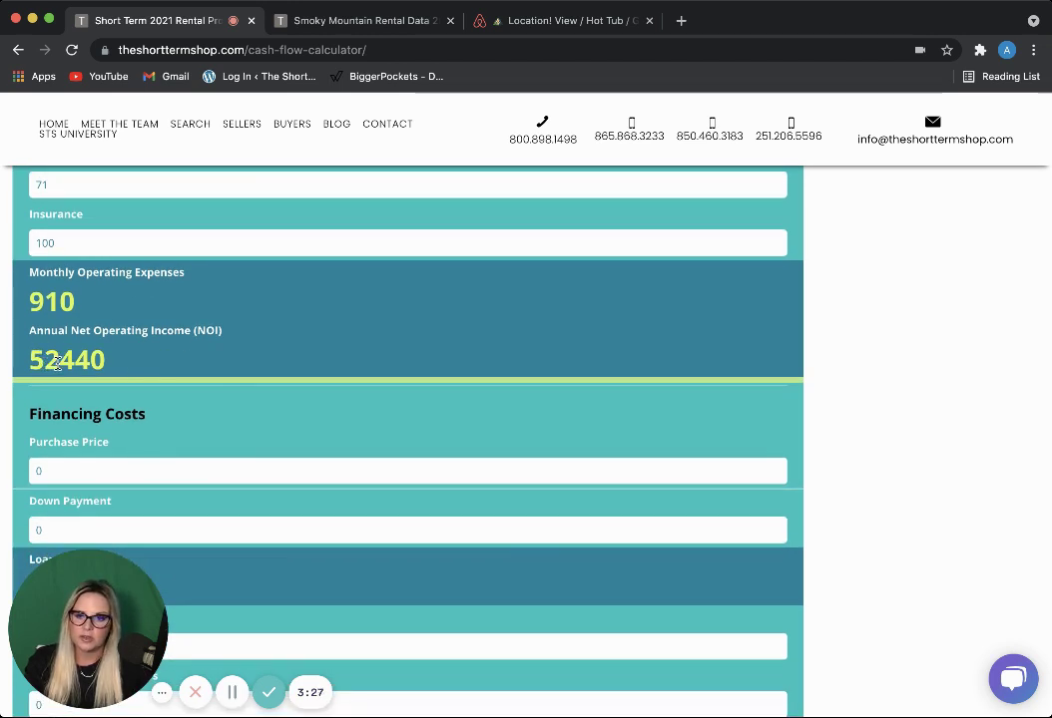
{"action": "scroll", "coordinate": [57, 365], "scroll_direction": "down", "scroll_amount": 2}
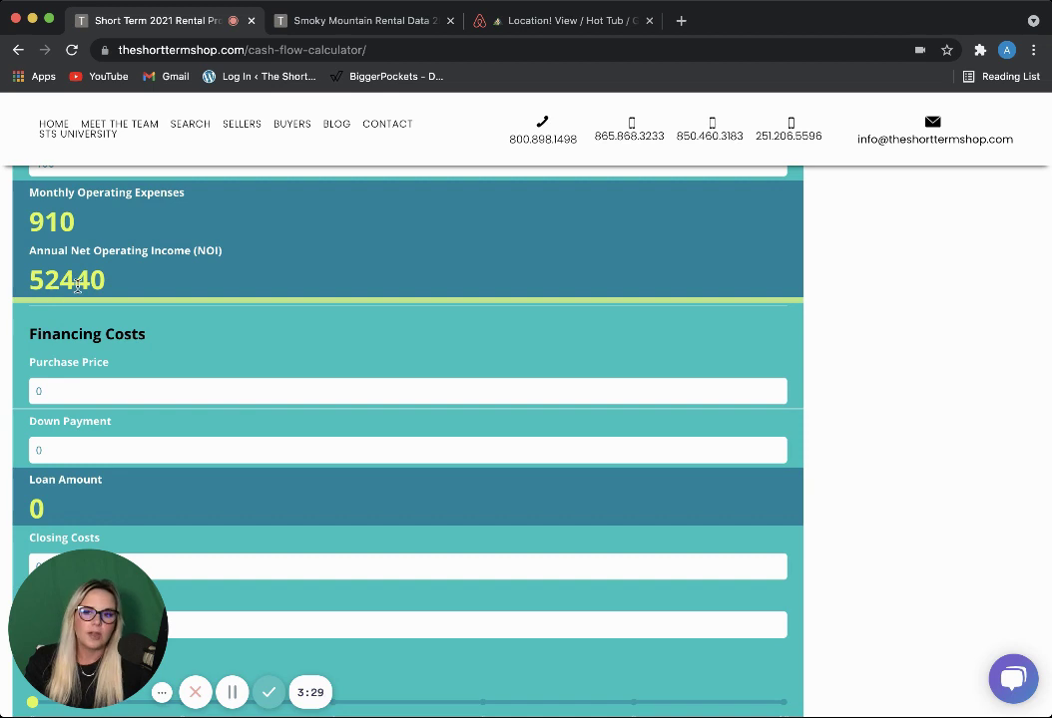
{"action": "scroll", "coordinate": [104, 378], "scroll_direction": "down", "scroll_amount": 1}
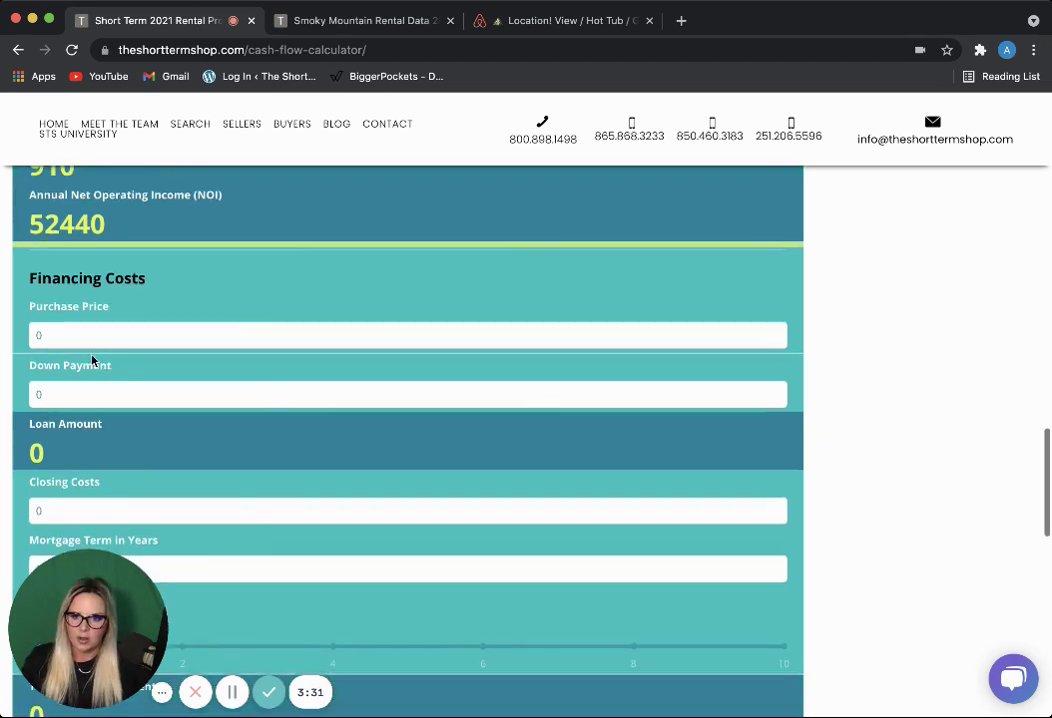
- Enter purchase price 475000, down payment 47500 and closing costs 7500
{"action": "left_click", "coordinate": [84, 334]}
{"action": "type", "text": "47500"}
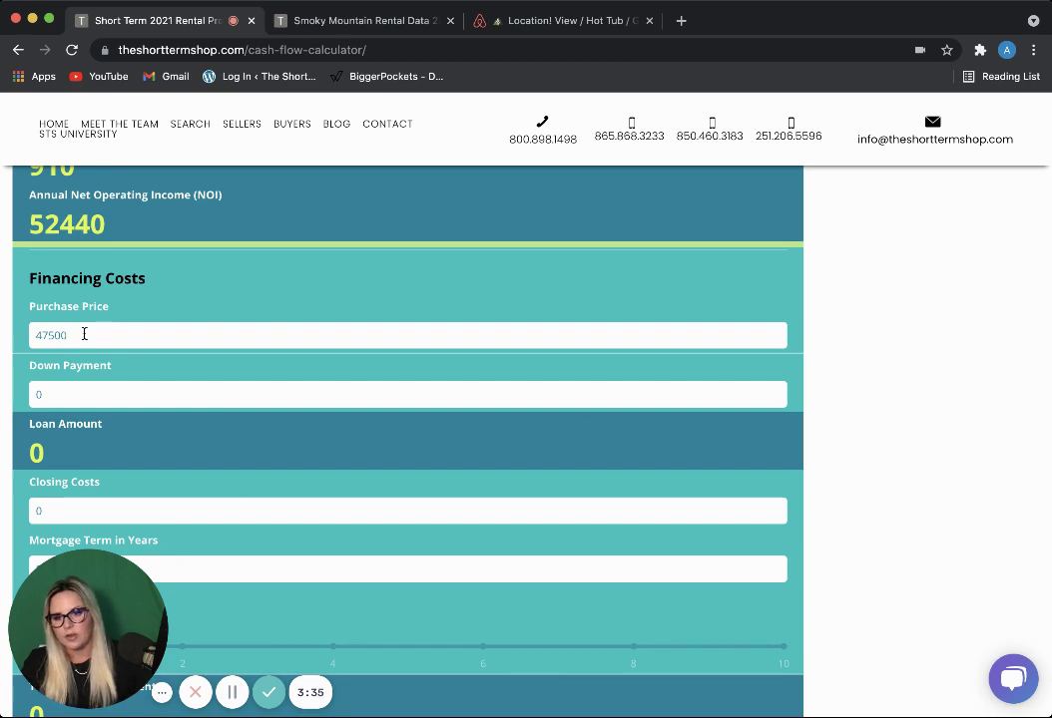
{"action": "left_click", "coordinate": [109, 389]}
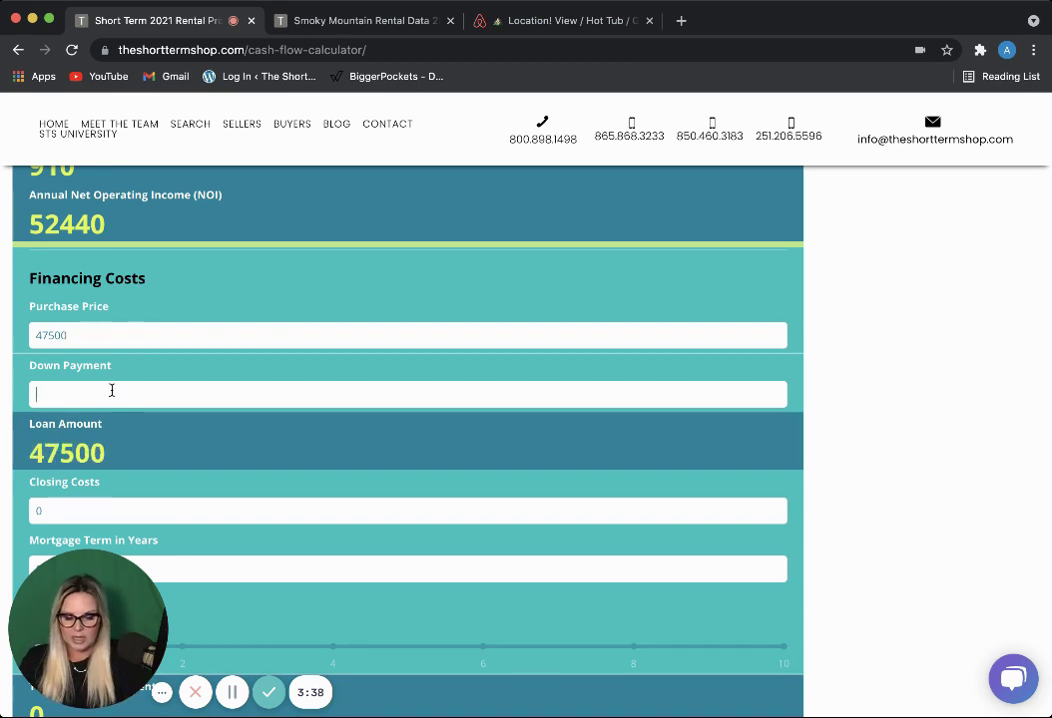
{"action": "type", "text": "47500"}
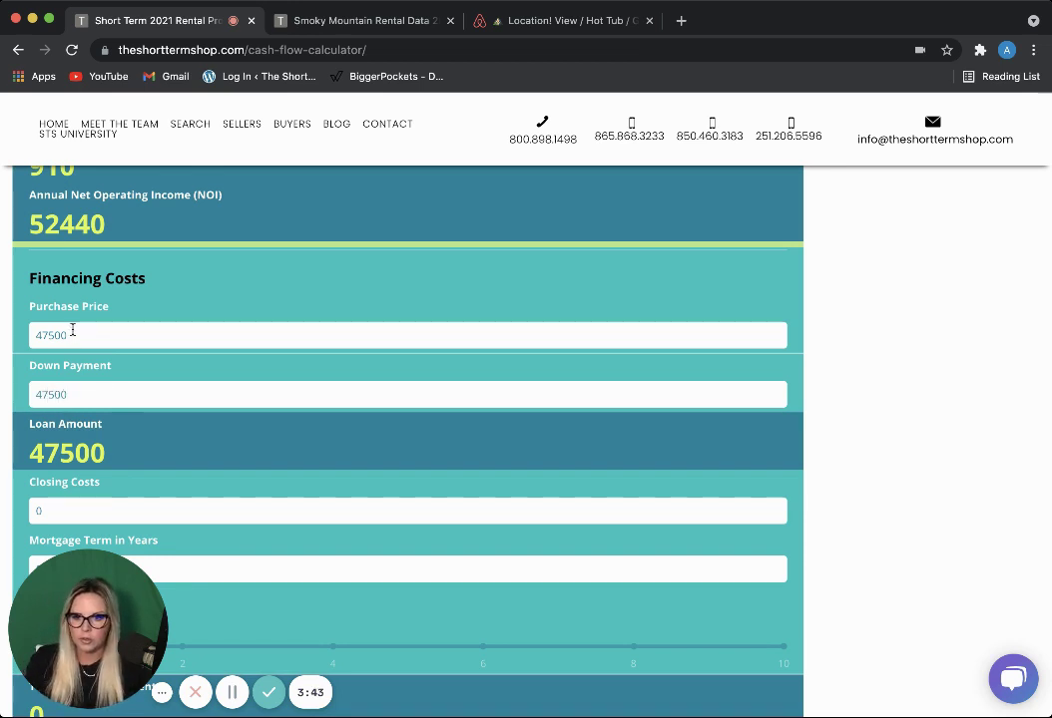
{"action": "left_click", "coordinate": [73, 331]}
{"action": "type", "text": "0"}
{"action": "left_click", "coordinate": [141, 369]}
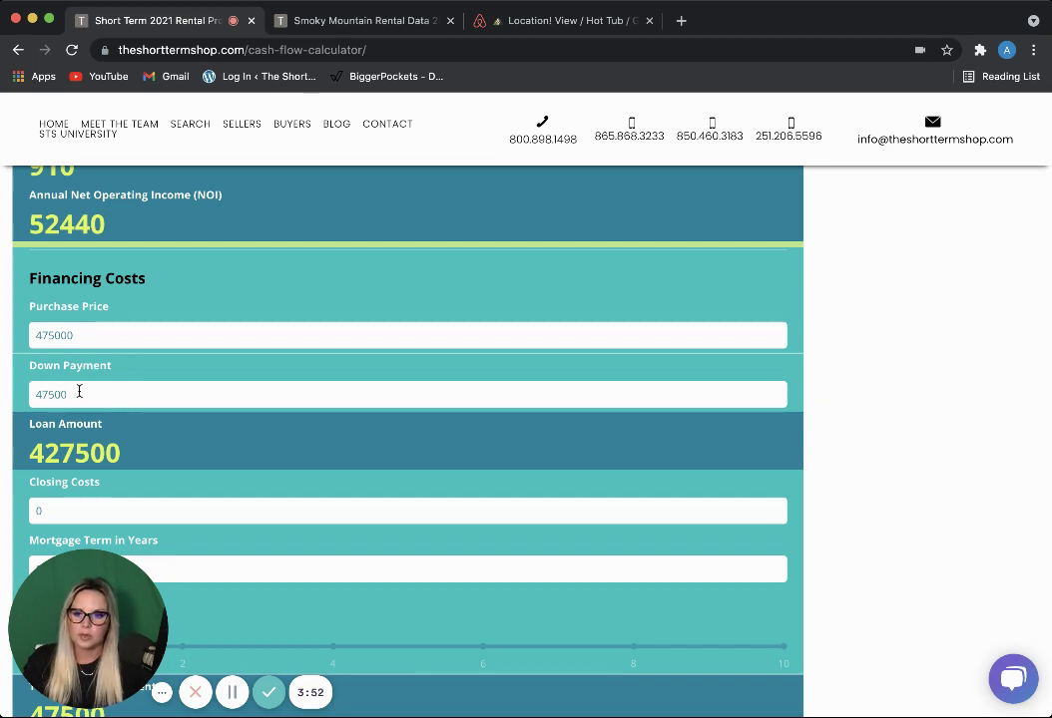
{"action": "scroll", "coordinate": [64, 398], "scroll_direction": "down", "scroll_amount": 1}
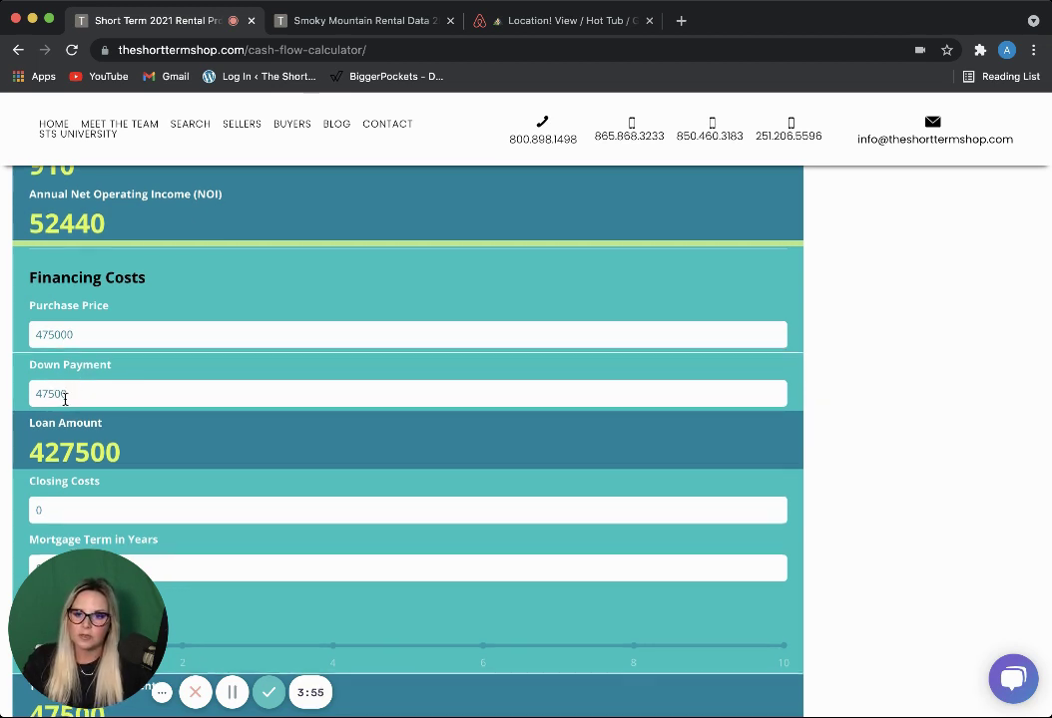
{"action": "scroll", "coordinate": [65, 398], "scroll_direction": "down", "scroll_amount": 2}
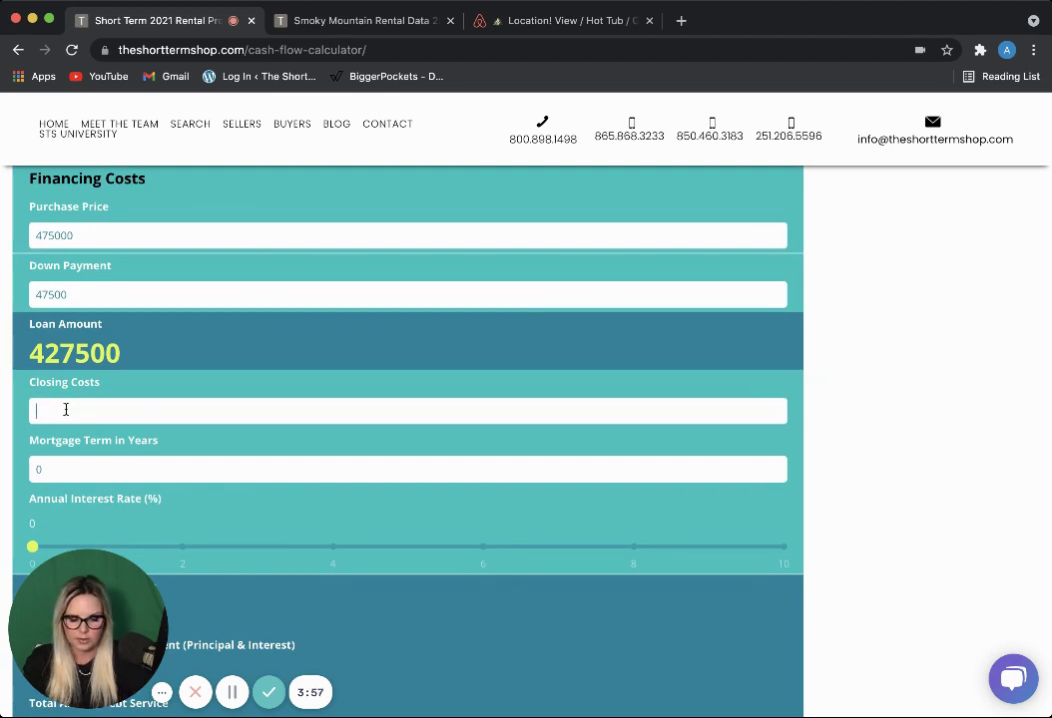
{"action": "type", "text": "7500"}
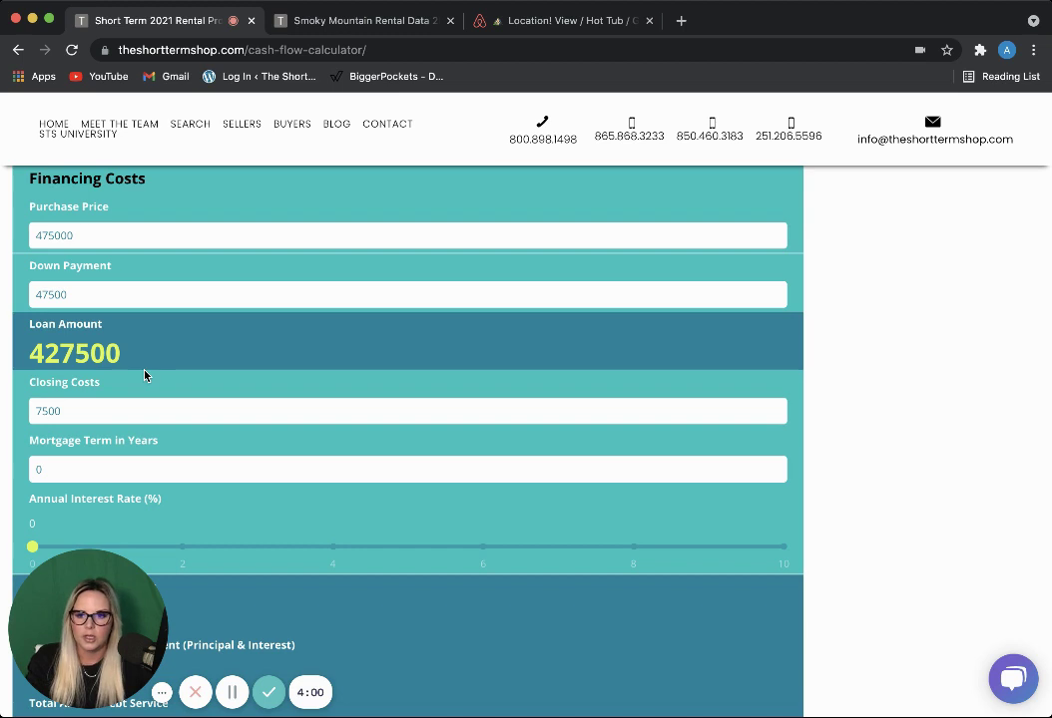
- Set a 30-year mortgage term and a 3.2% annual interest rate
{"action": "scroll", "coordinate": [145, 377], "scroll_direction": "down", "scroll_amount": 2}
{"action": "left_click", "coordinate": [112, 370]}
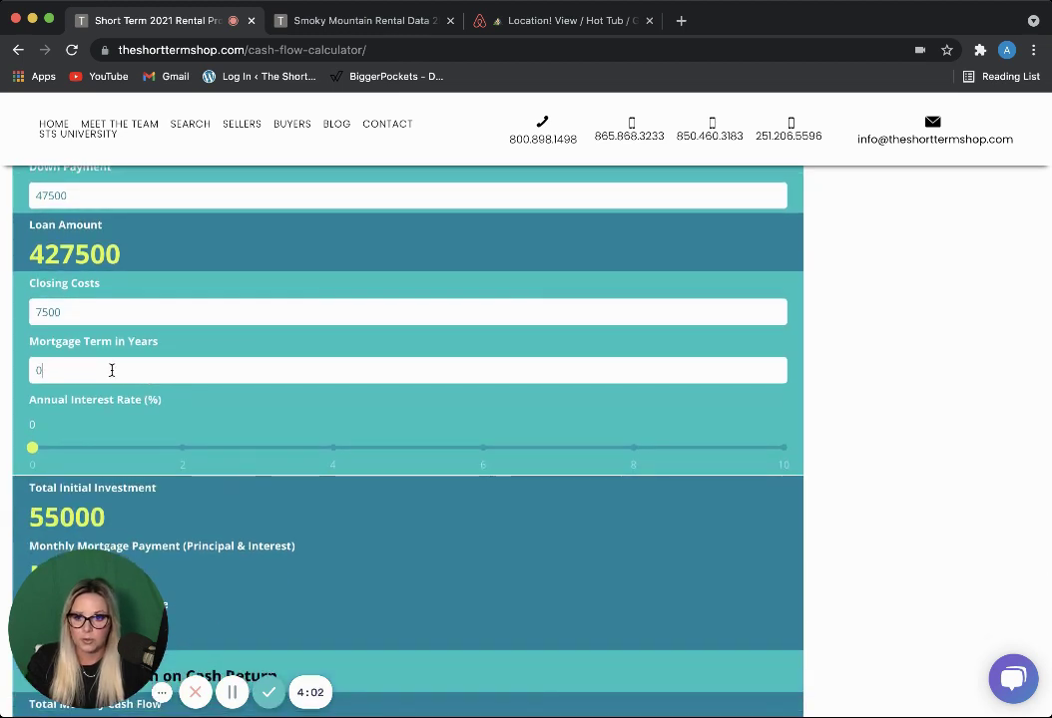
{"action": "key", "text": "BackSpace"}
{"action": "type", "text": "30"}
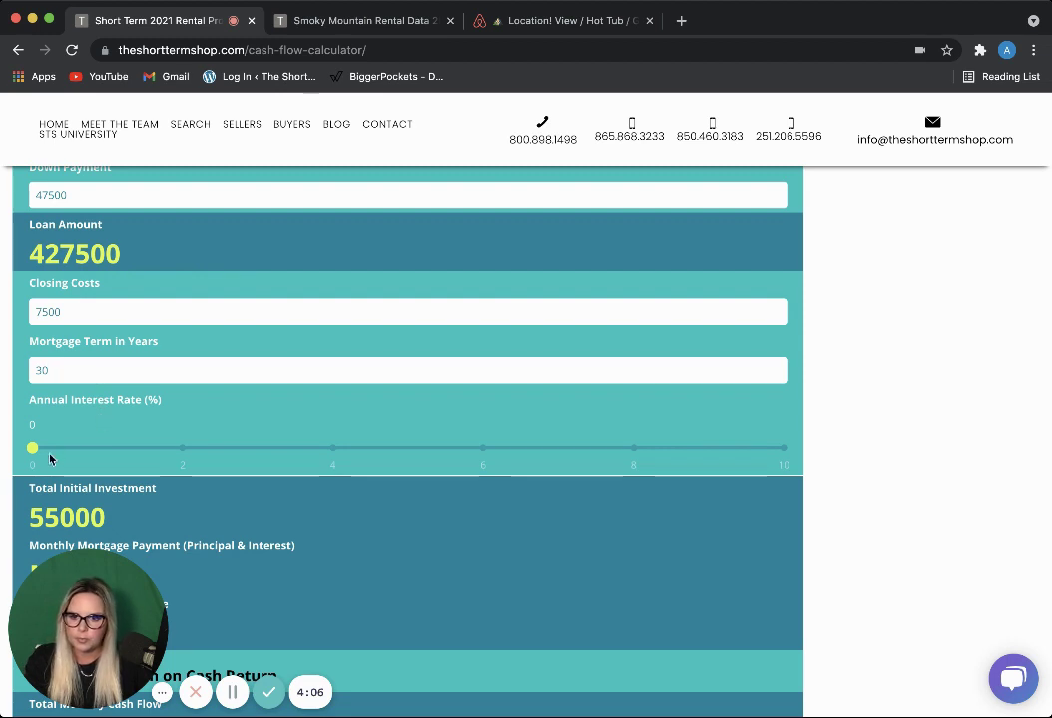
{"action": "left_click_drag", "start_coordinate": [32, 449], "coordinate": [274, 486]}
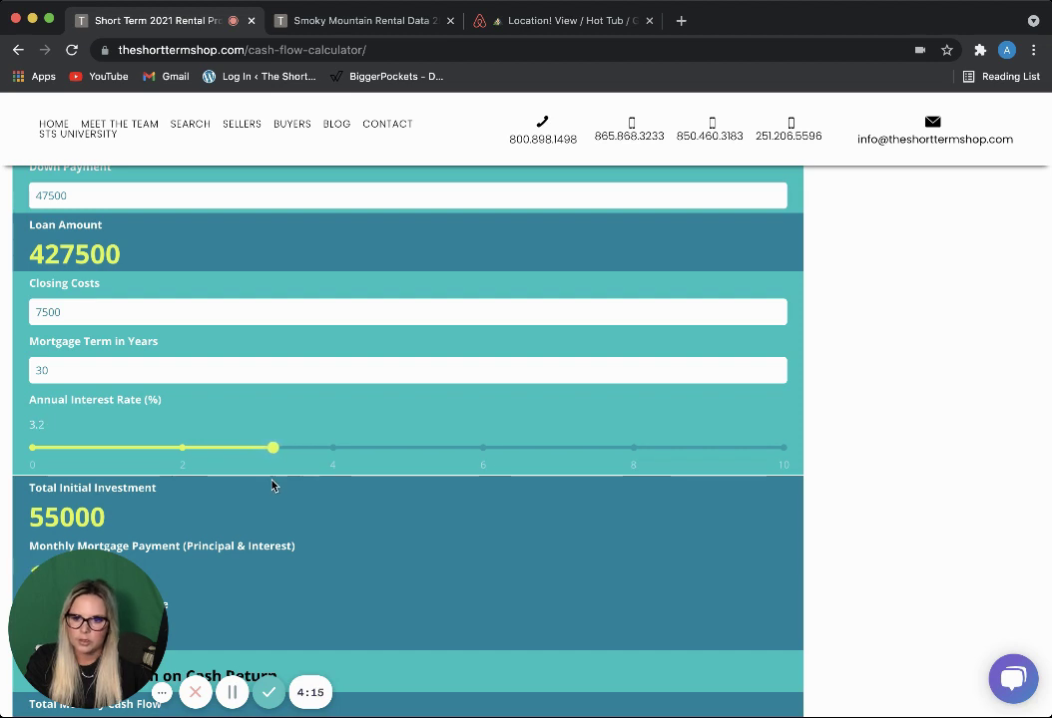
{"action": "scroll", "coordinate": [272, 486], "scroll_direction": "down", "scroll_amount": 3}
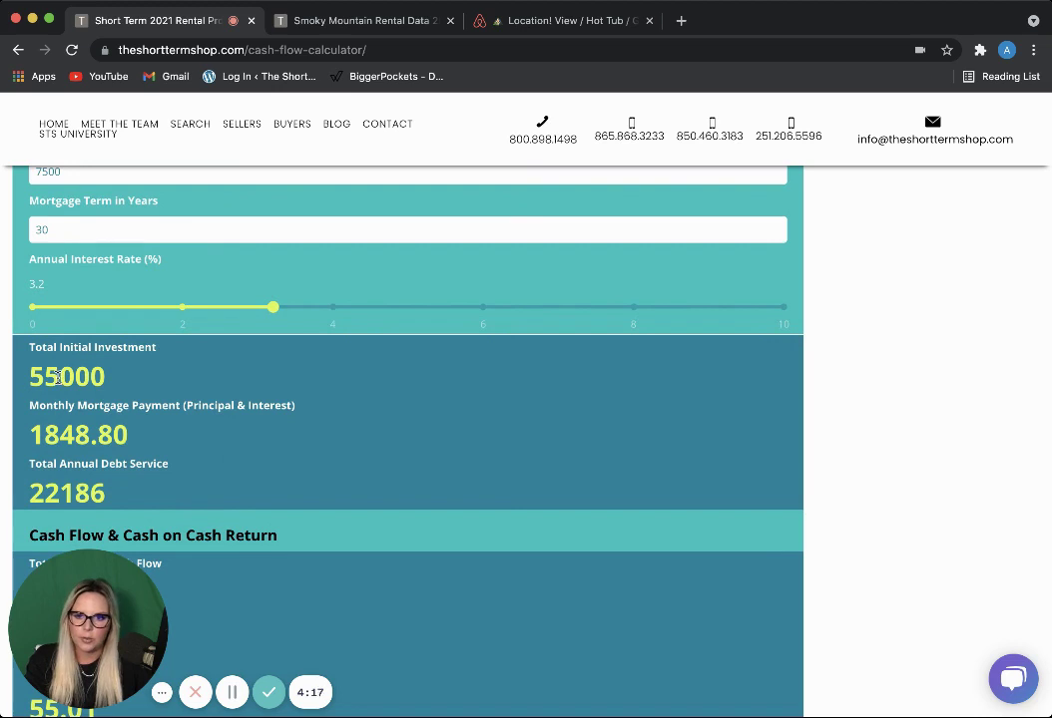
{"action": "scroll", "coordinate": [57, 337], "scroll_direction": "down", "scroll_amount": 1}
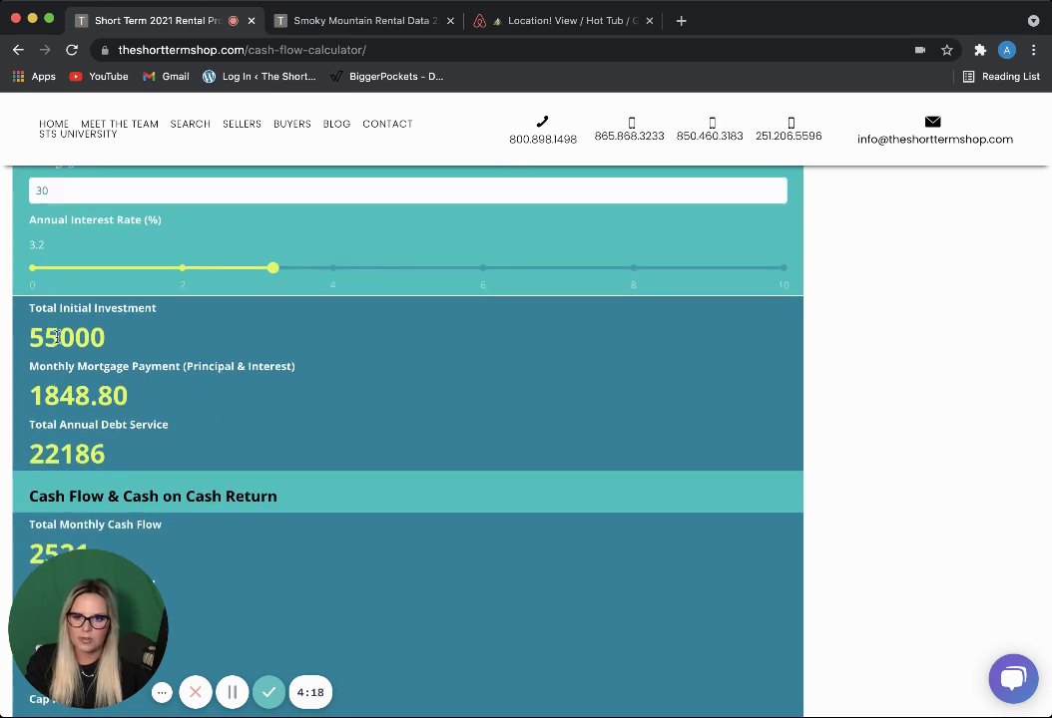
{"action": "scroll", "coordinate": [57, 337], "scroll_direction": "up", "scroll_amount": 5}
{"action": "scroll", "coordinate": [57, 336], "scroll_direction": "up", "scroll_amount": 1}
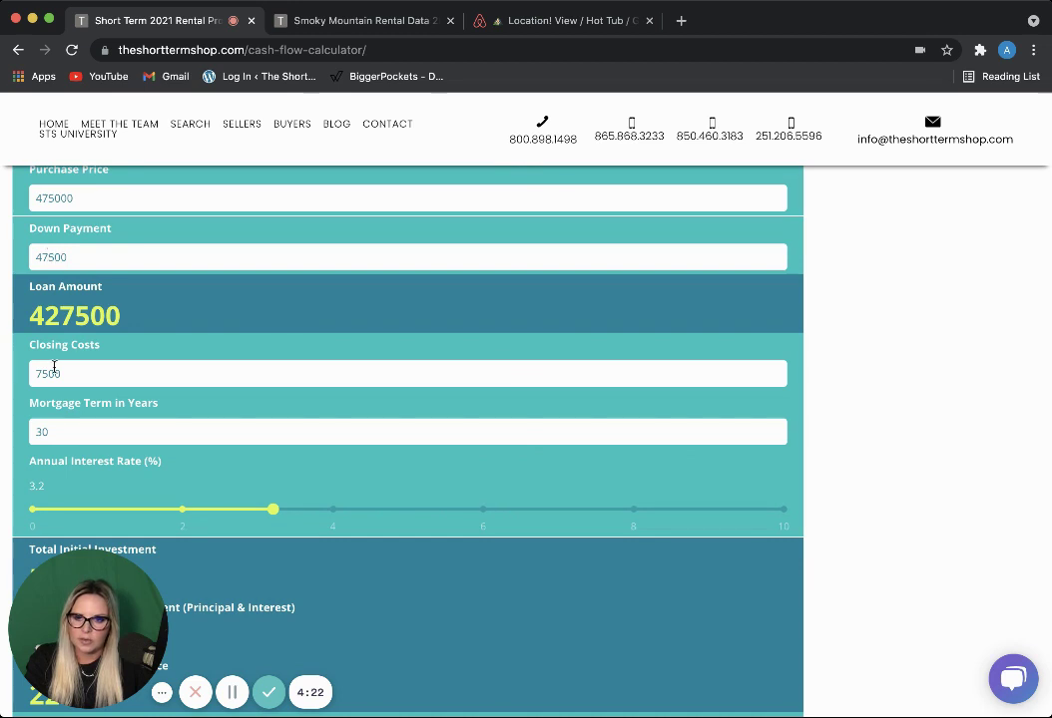
{"action": "scroll", "coordinate": [68, 375], "scroll_direction": "down", "scroll_amount": 4}
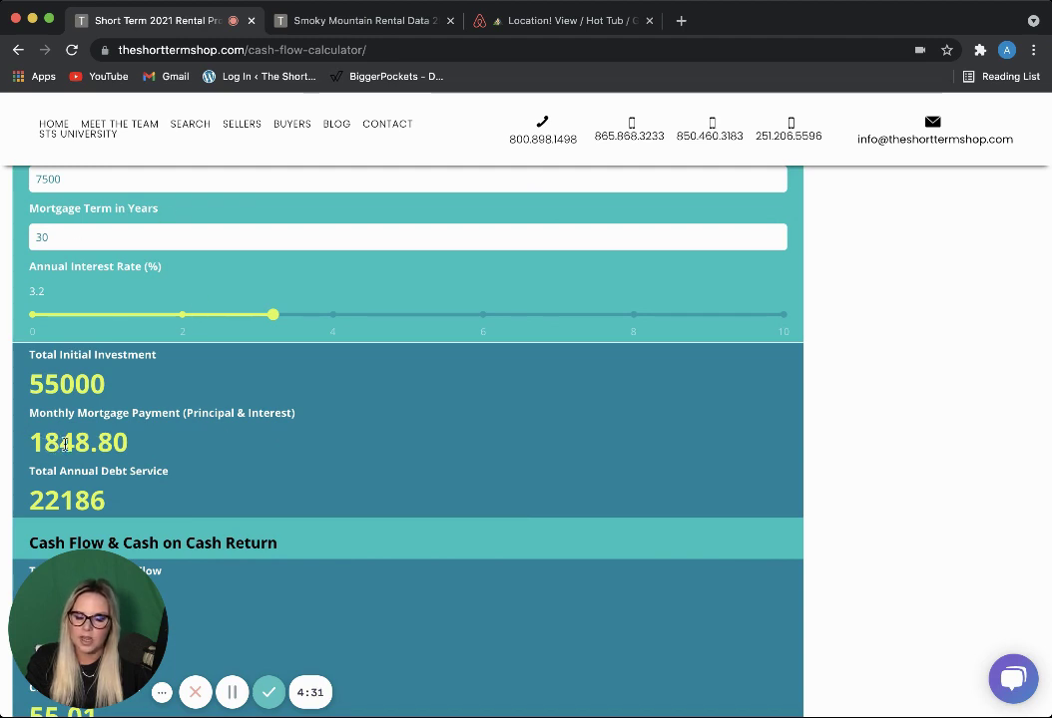
{"action": "scroll", "coordinate": [64, 444], "scroll_direction": "down", "scroll_amount": 2}
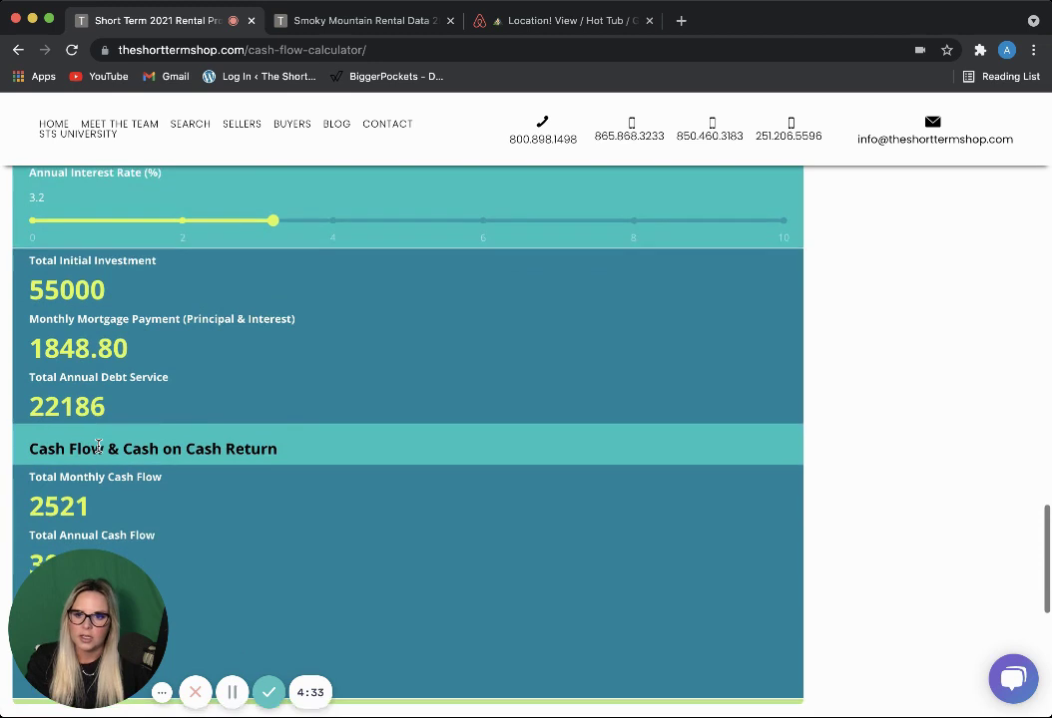
{"action": "scroll", "coordinate": [60, 389], "scroll_direction": "down", "scroll_amount": 1}
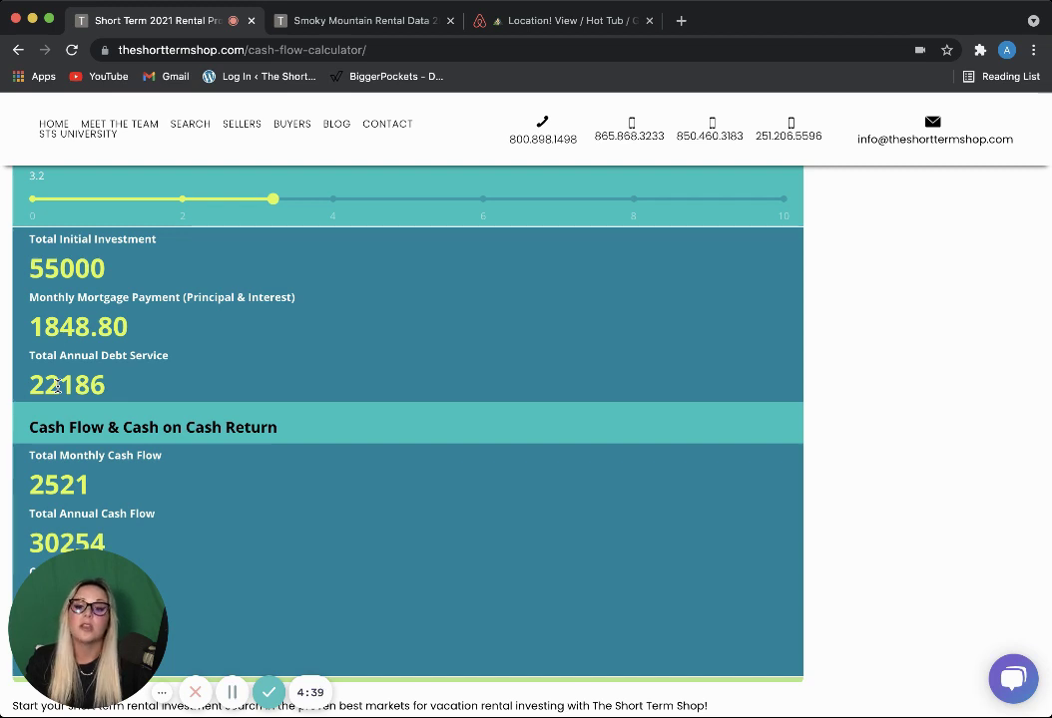
{"action": "scroll", "coordinate": [57, 388], "scroll_direction": "down", "scroll_amount": 3}
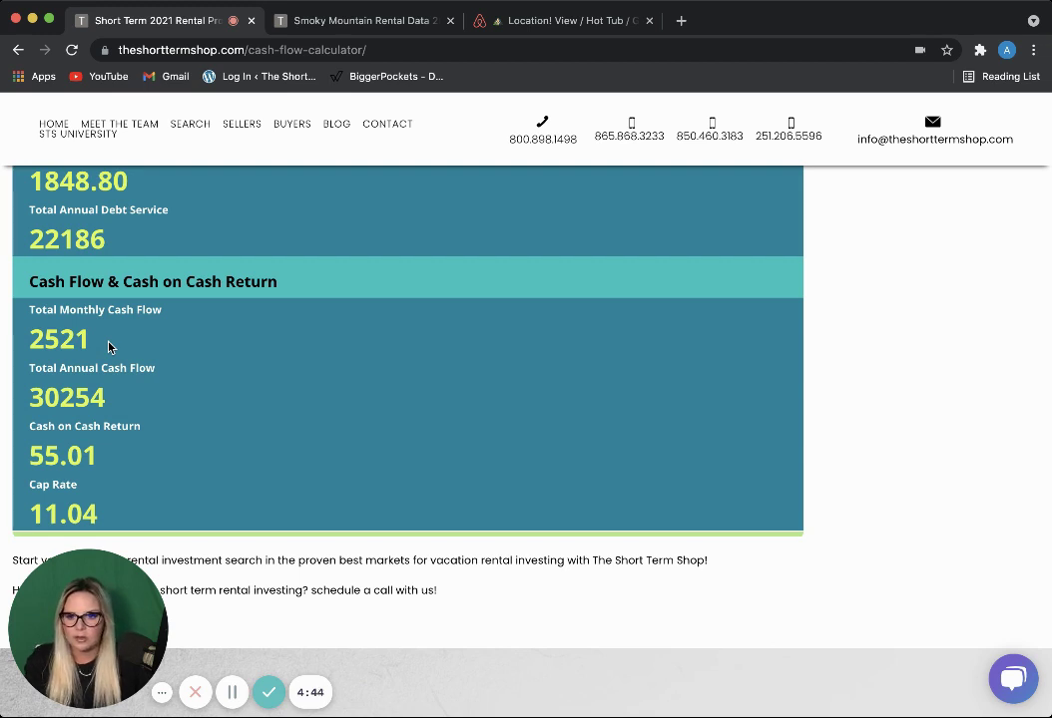
{"action": "scroll", "coordinate": [109, 346], "scroll_direction": "down", "scroll_amount": 1}
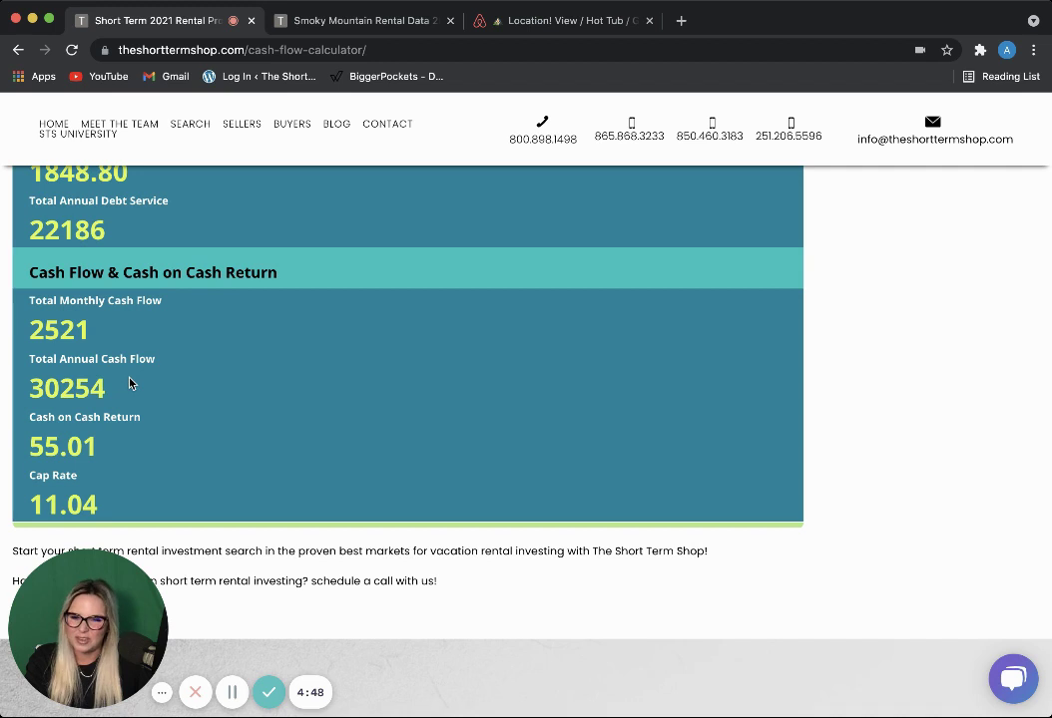
{"action": "scroll", "coordinate": [128, 383], "scroll_direction": "down", "scroll_amount": 1}
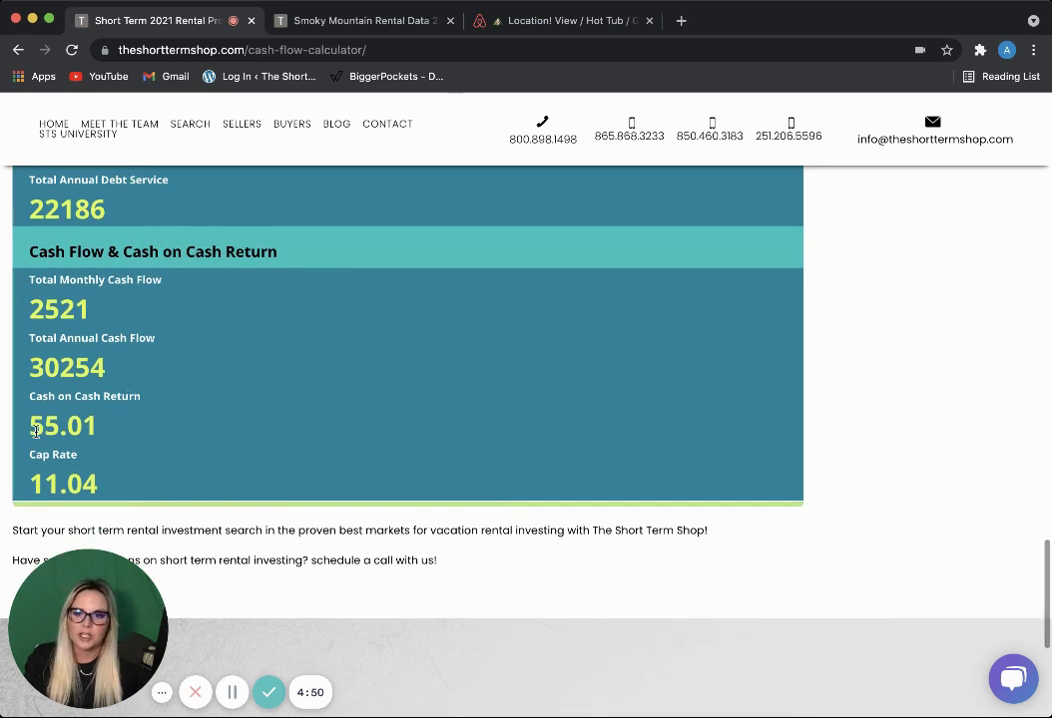